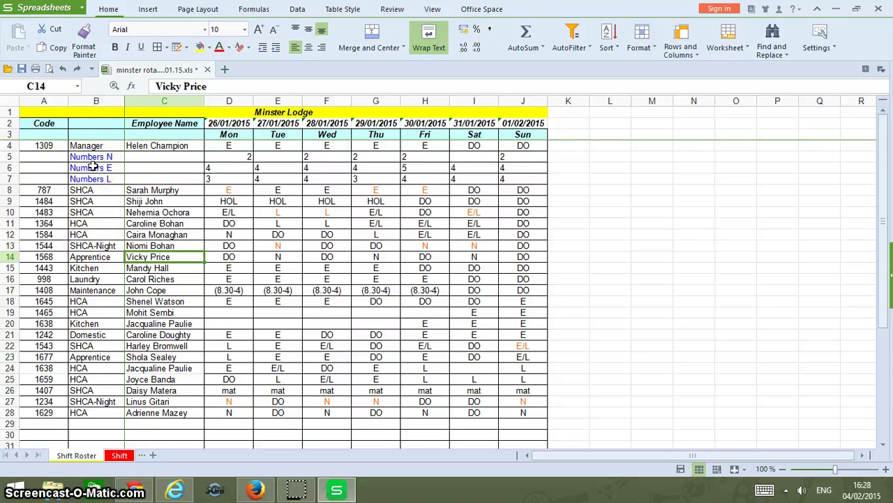
Delete the job-title column B between the Code and Employee Name columns
{"action": "left_click", "coordinate": [95, 102]}
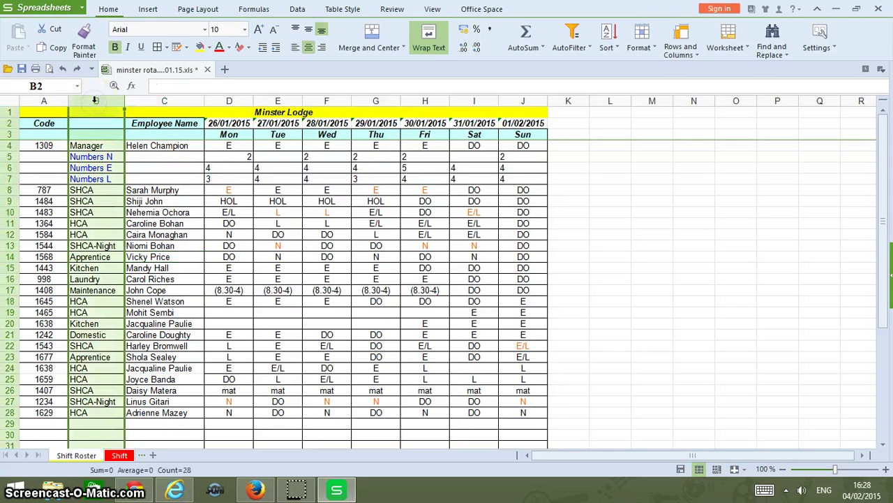
{"action": "right_click", "coordinate": [88, 164]}
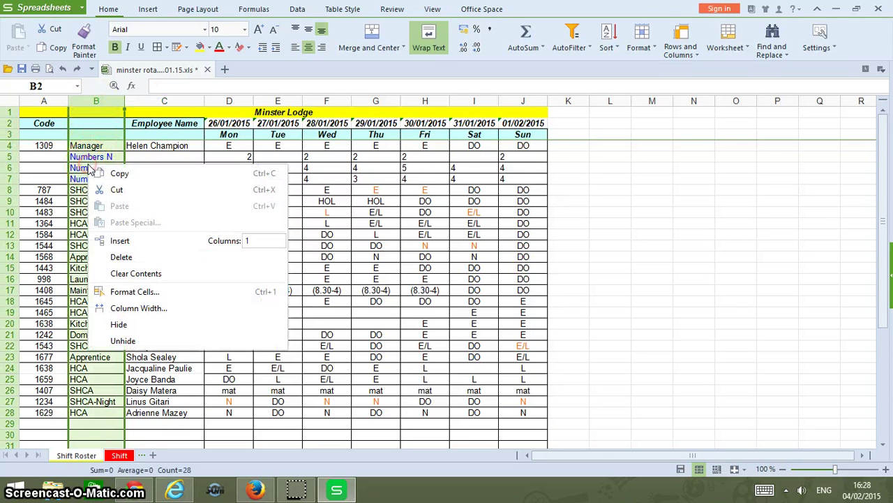
{"action": "left_click", "coordinate": [121, 257]}
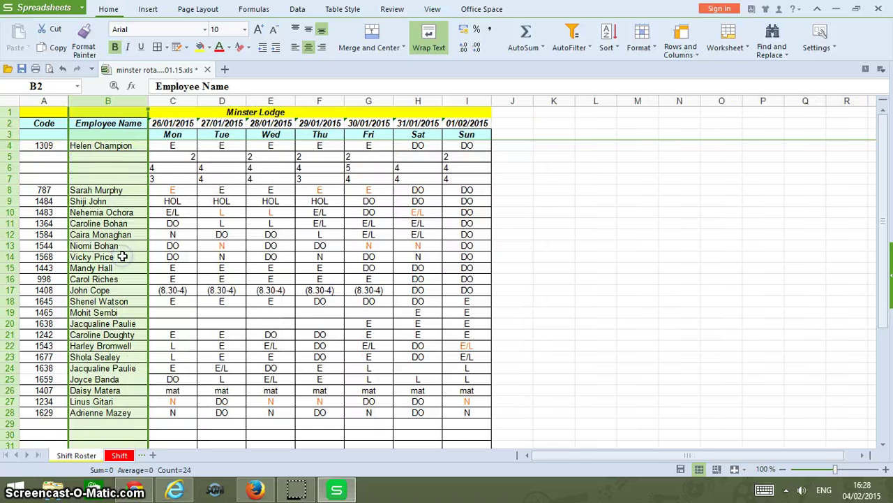
{"action": "left_click", "coordinate": [200, 280]}
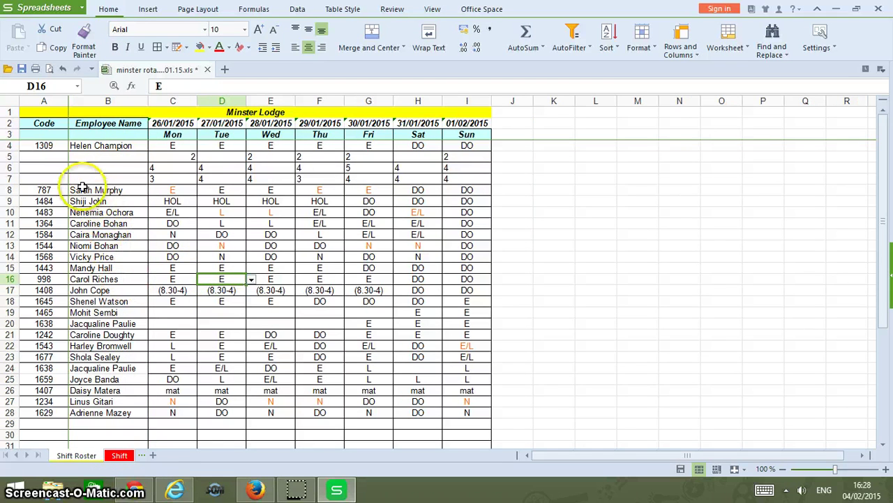
{"action": "left_click", "coordinate": [173, 190]}
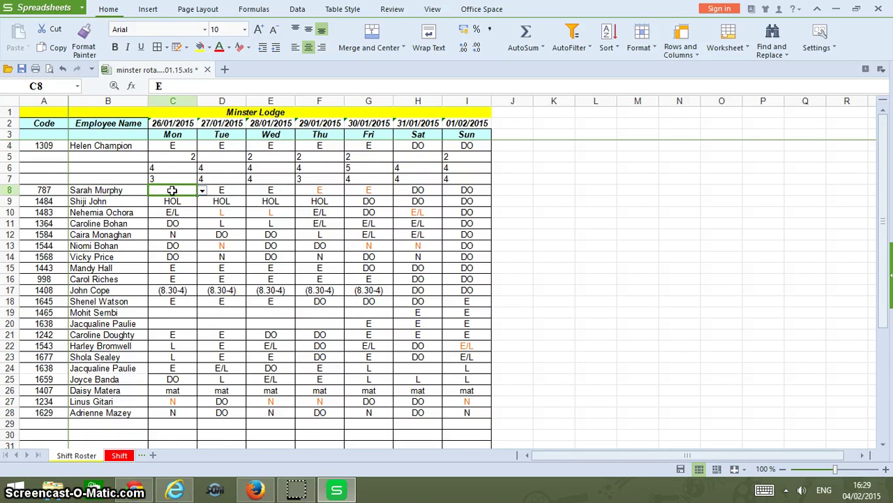
{"action": "left_click", "coordinate": [51, 190]}
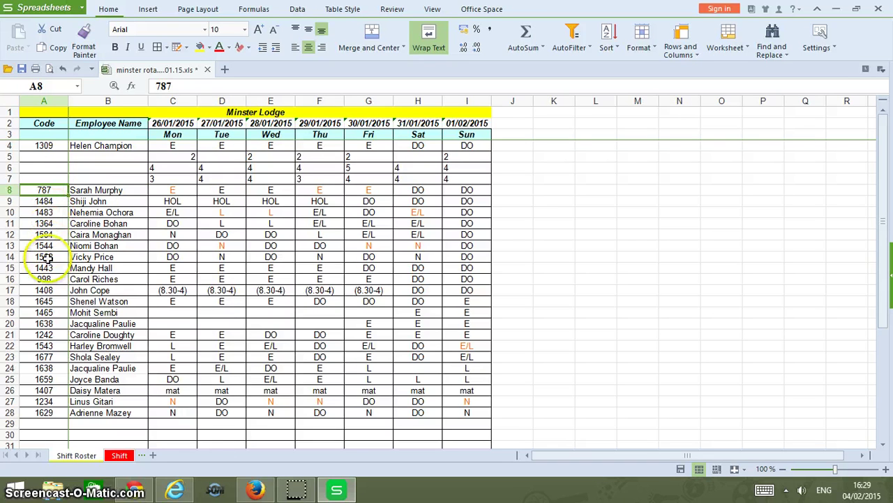
{"action": "left_click", "coordinate": [45, 279]}
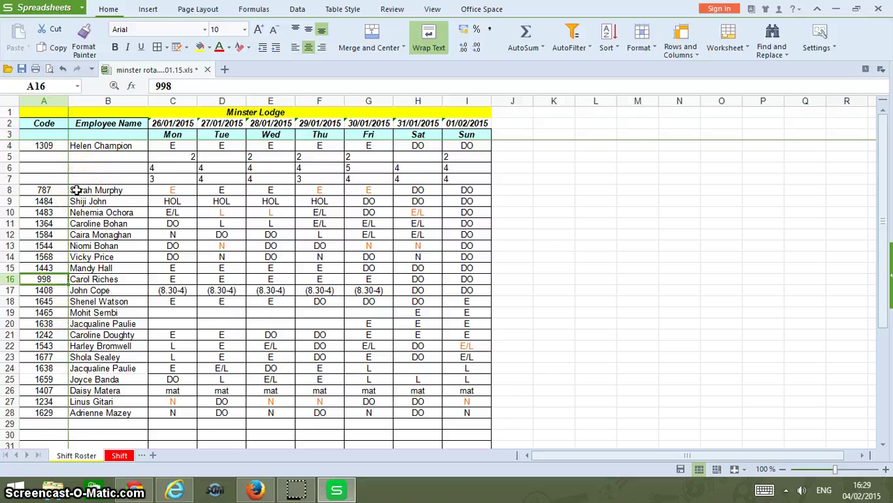
Sort the roster range A3:I43 by Column A in ascending order, with no header row
{"action": "left_click", "coordinate": [43, 135]}
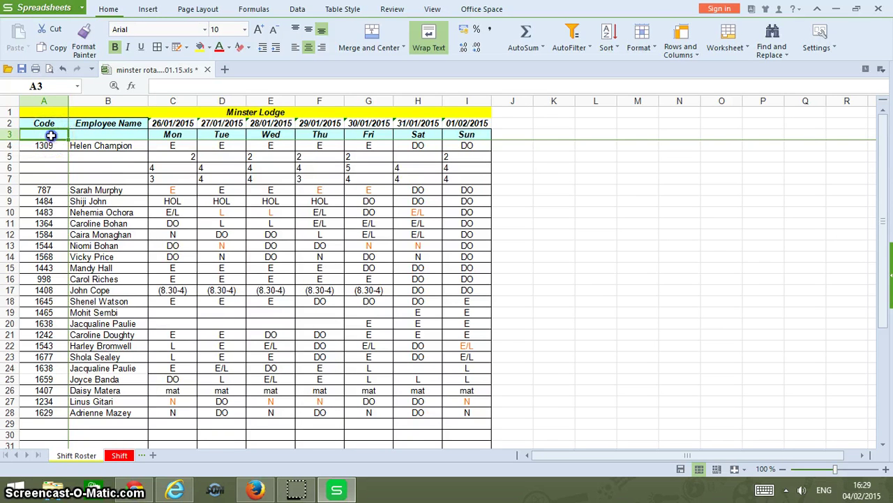
{"action": "left_click_drag", "start_coordinate": [75, 175], "coordinate": [468, 218]}
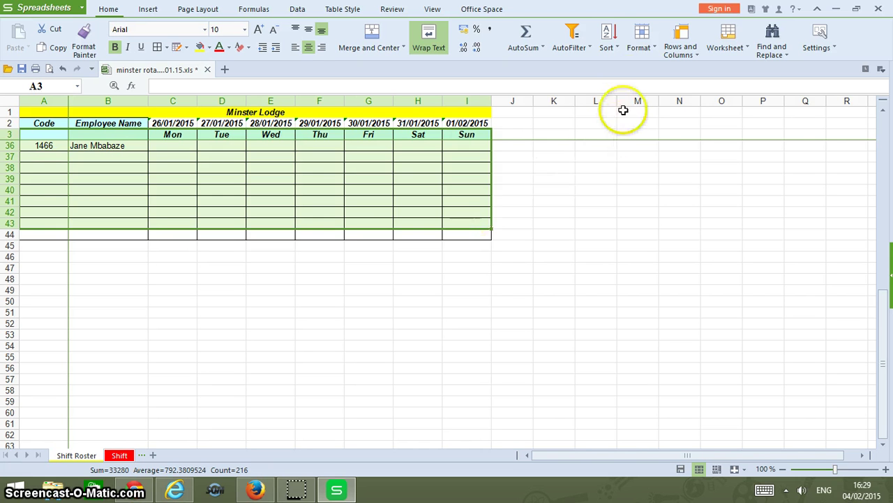
{"action": "left_click", "coordinate": [610, 51]}
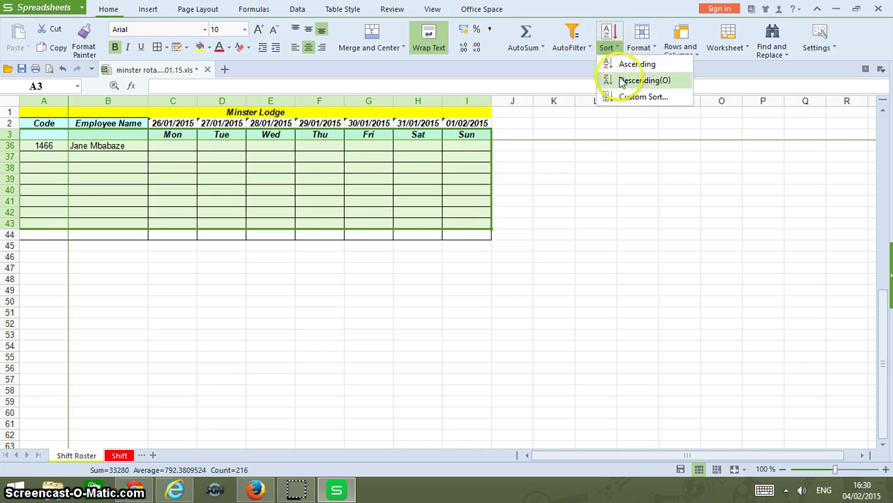
{"action": "left_click", "coordinate": [628, 98]}
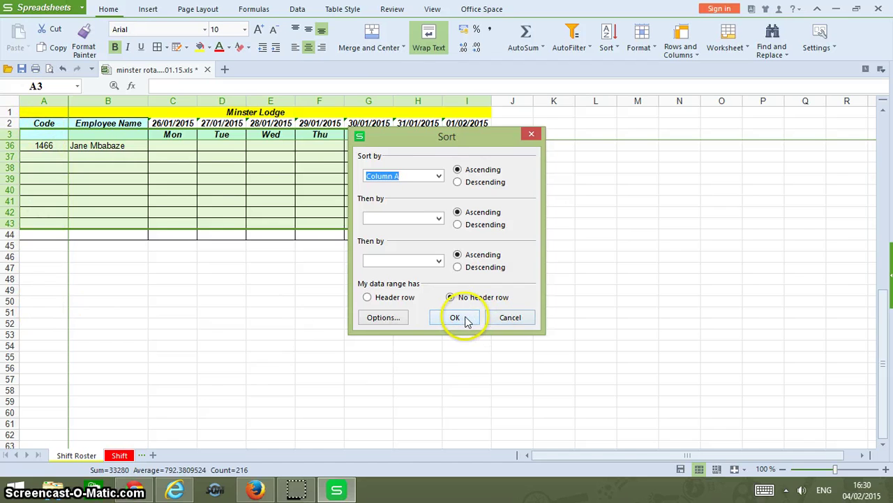
{"action": "left_click", "coordinate": [439, 176]}
{"action": "left_click", "coordinate": [439, 179]}
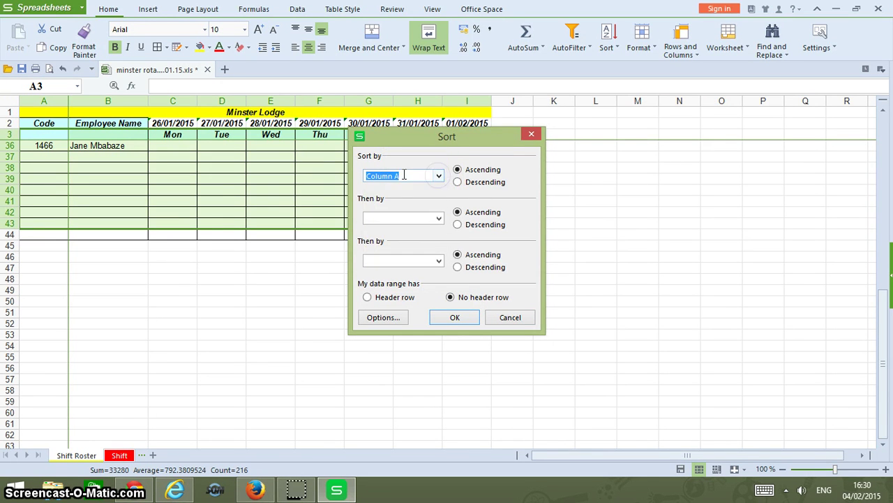
{"action": "left_click", "coordinate": [452, 317]}
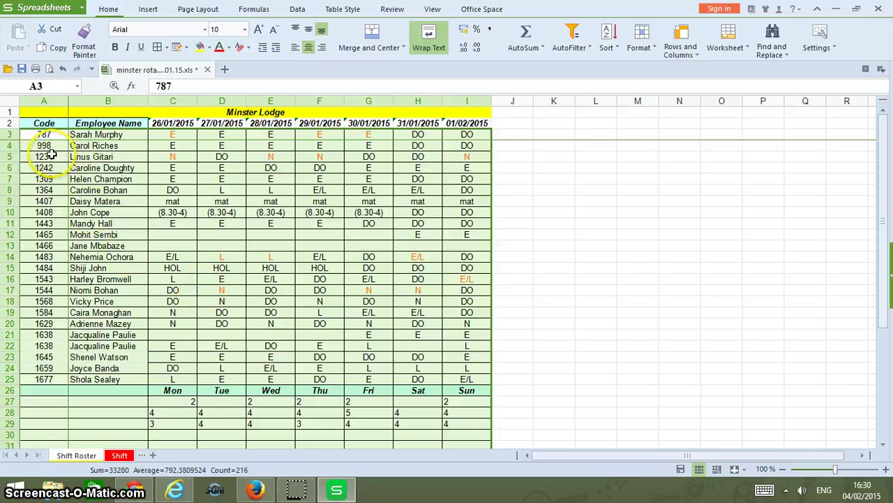
Save the sorted roster workbook and close the spreadsheet program
{"action": "left_click", "coordinate": [22, 70]}
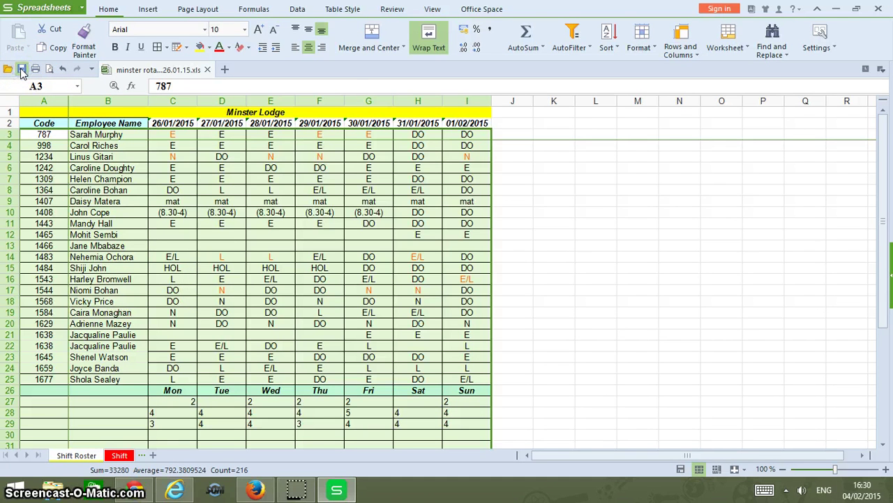
{"action": "left_click", "coordinate": [881, 8]}
Switch to Firefox, open TimelabsPro's Manage Shift Roster page and set From Date to 26/01/2015 and the department to ALL
{"action": "left_click_drag", "start_coordinate": [559, 269], "coordinate": [257, 493]}
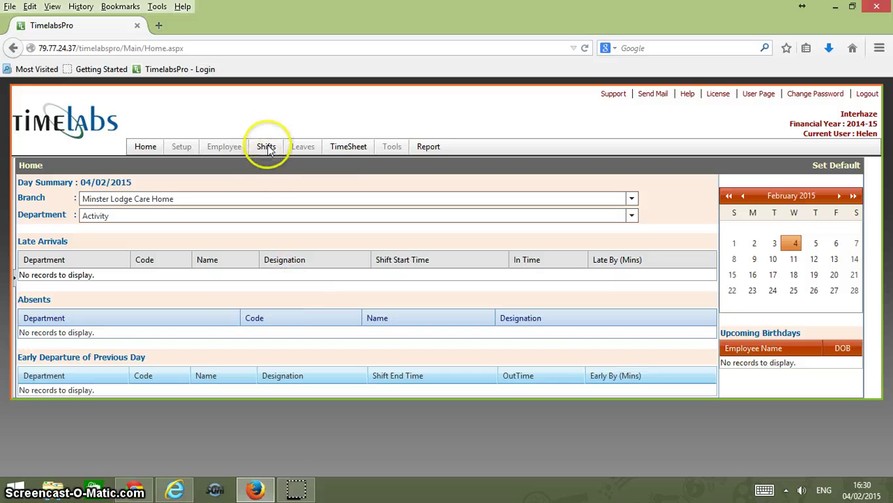
{"action": "mouse_move", "coordinate": [268, 150]}
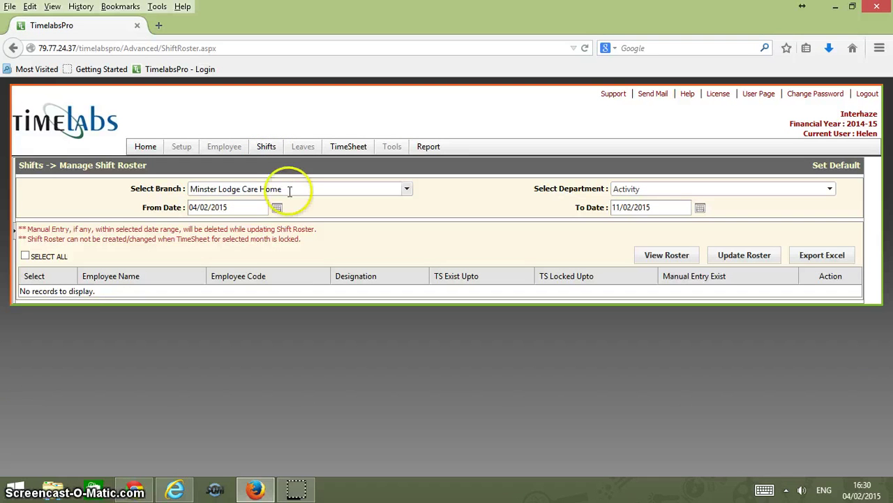
{"action": "left_click", "coordinate": [278, 208]}
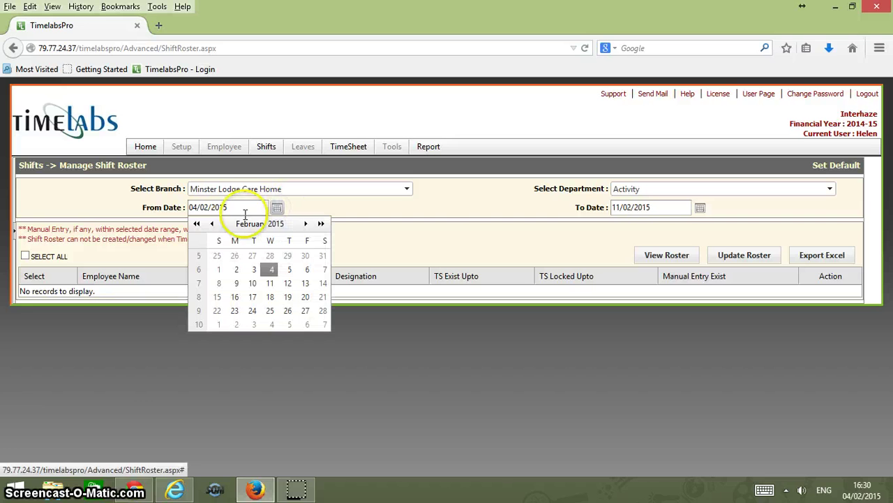
{"action": "left_click", "coordinate": [212, 224]}
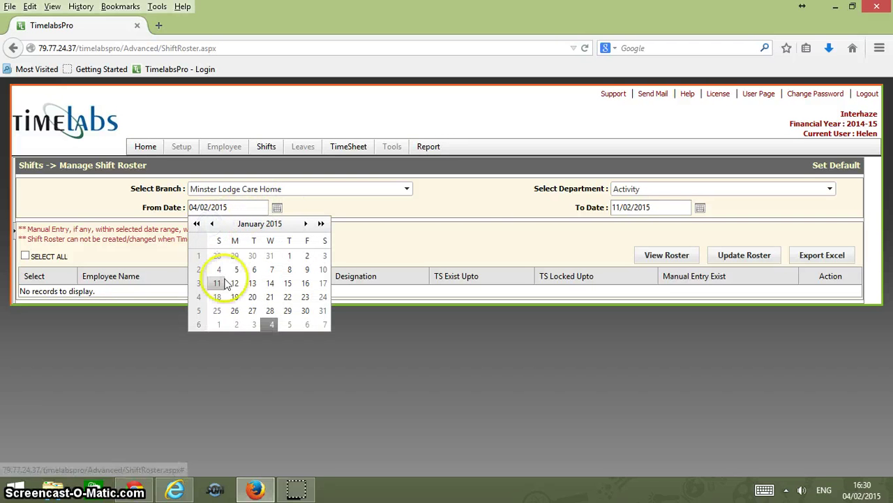
{"action": "left_click", "coordinate": [235, 312]}
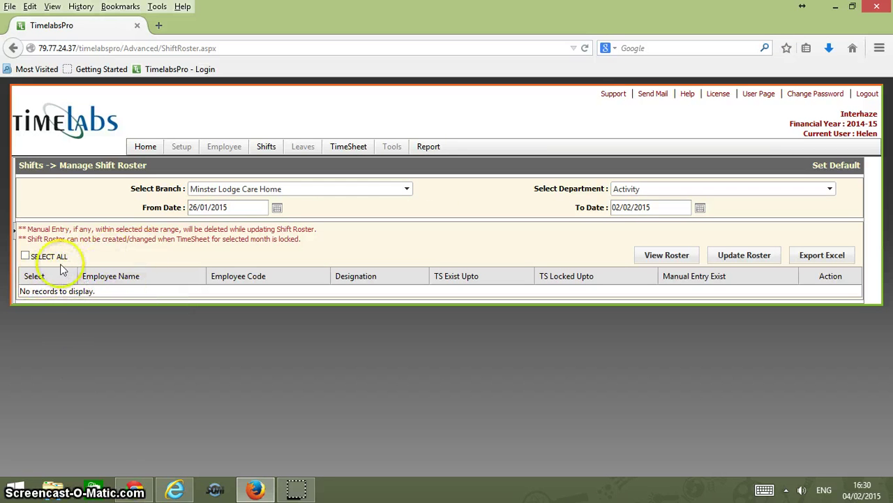
{"action": "left_click", "coordinate": [830, 189]}
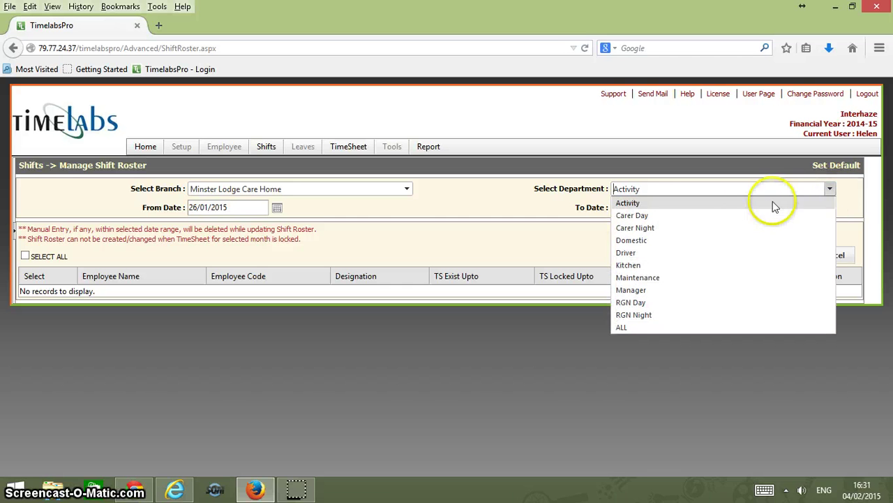
{"action": "left_click", "coordinate": [697, 327]}
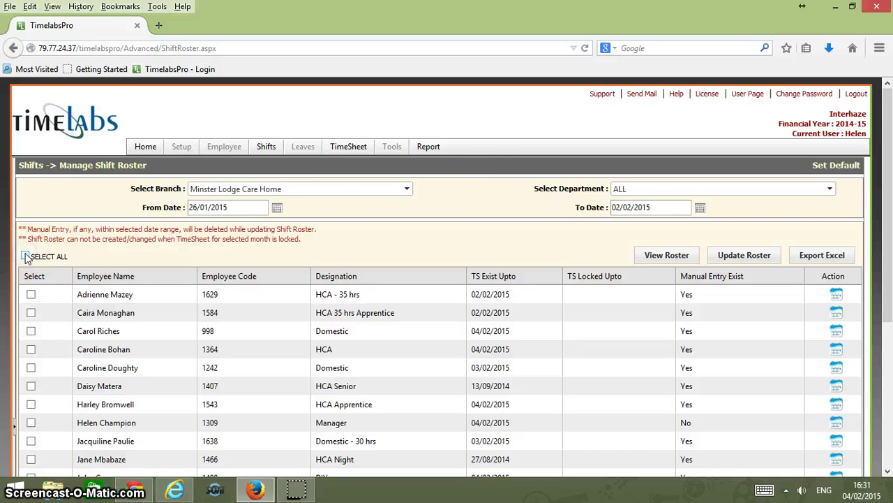
Minimise the browser and reopen the Minster rota workbook in Spreadsheets
{"action": "left_click", "coordinate": [836, 7]}
{"action": "double_click", "coordinate": [274, 302]}
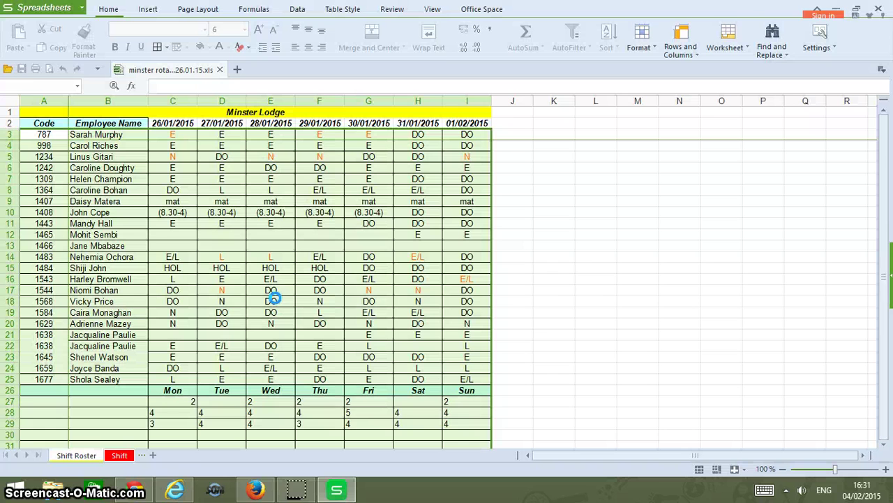
{"action": "left_click", "coordinate": [618, 290]}
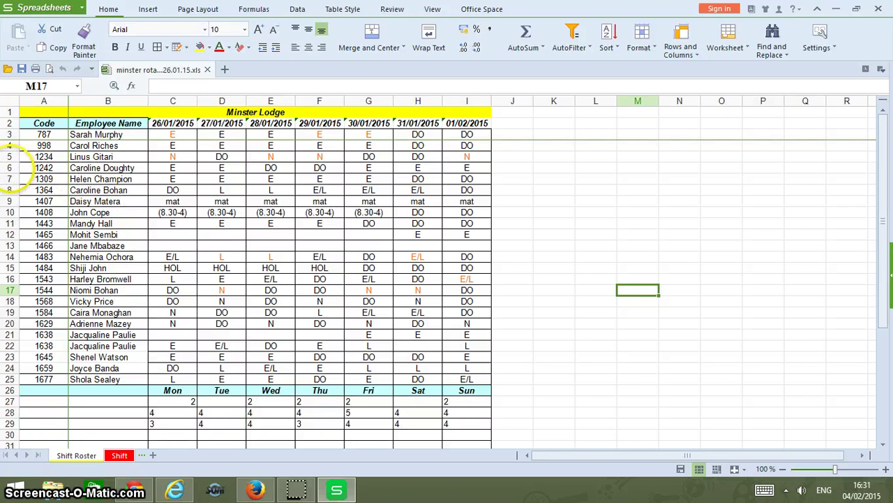
Try deleting employee rows 3 to 6 from the roster and undo that deletion
{"action": "left_click_drag", "start_coordinate": [10, 168], "coordinate": [8, 136]}
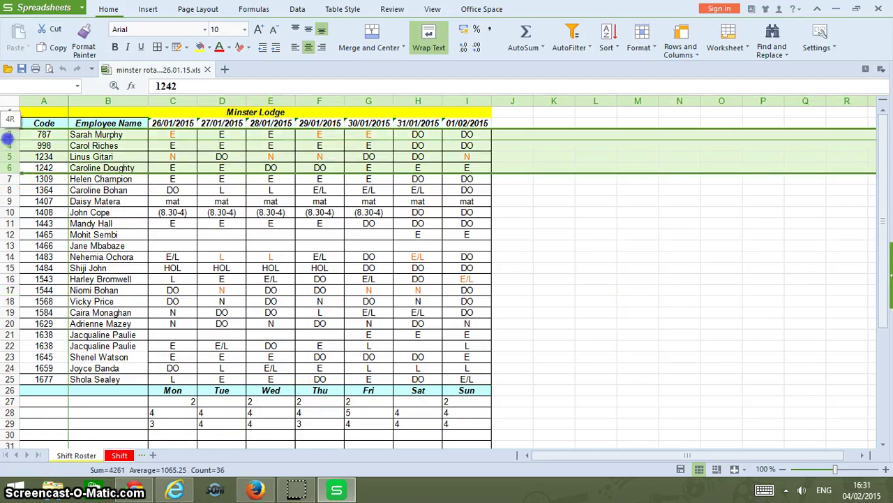
{"action": "right_click", "coordinate": [94, 157]}
{"action": "left_click", "coordinate": [132, 243]}
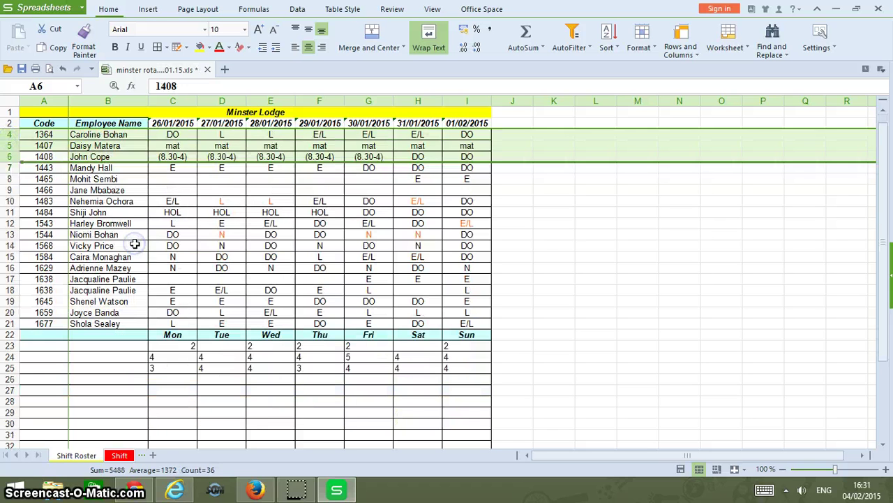
{"action": "left_click", "coordinate": [134, 243]}
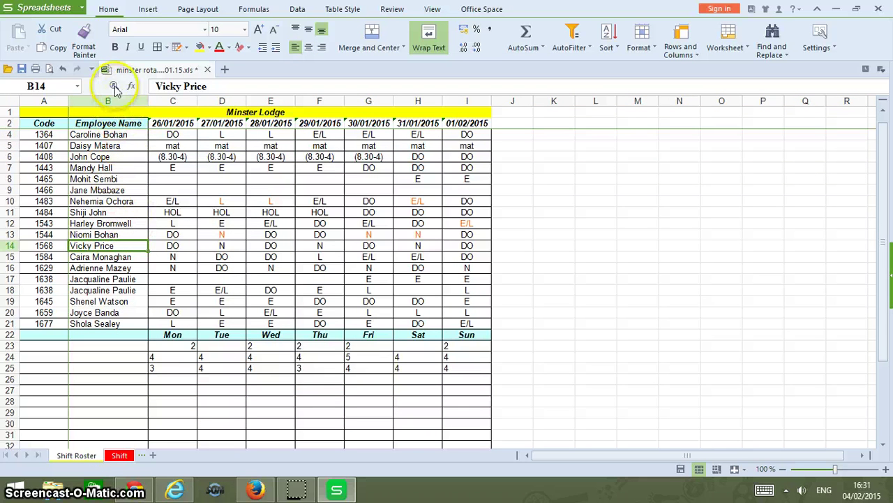
{"action": "left_click", "coordinate": [62, 70]}
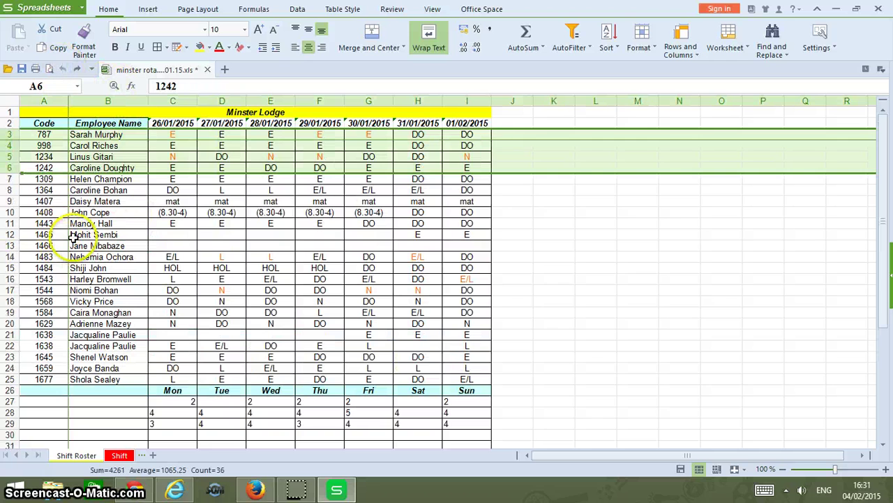
Delete the first four employee rows, rows 3 to 6, above the manager's entry
{"action": "right_click", "coordinate": [112, 147]}
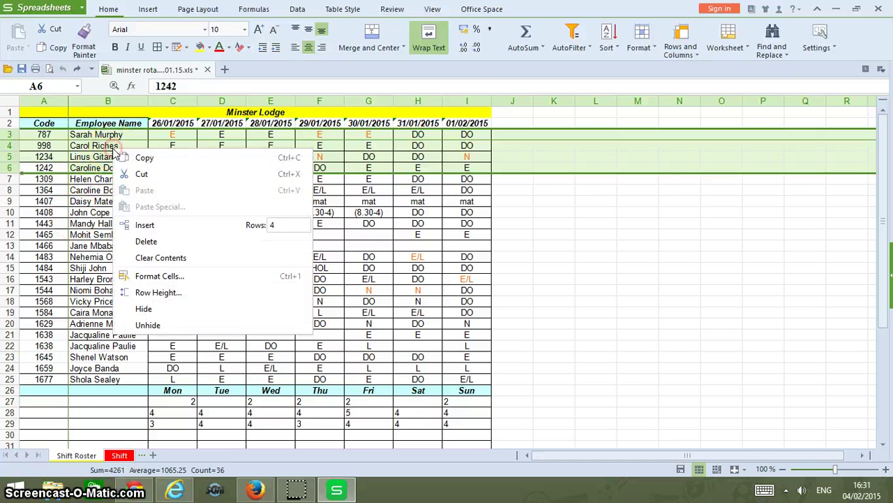
{"action": "left_click", "coordinate": [157, 240]}
{"action": "left_click", "coordinate": [156, 241]}
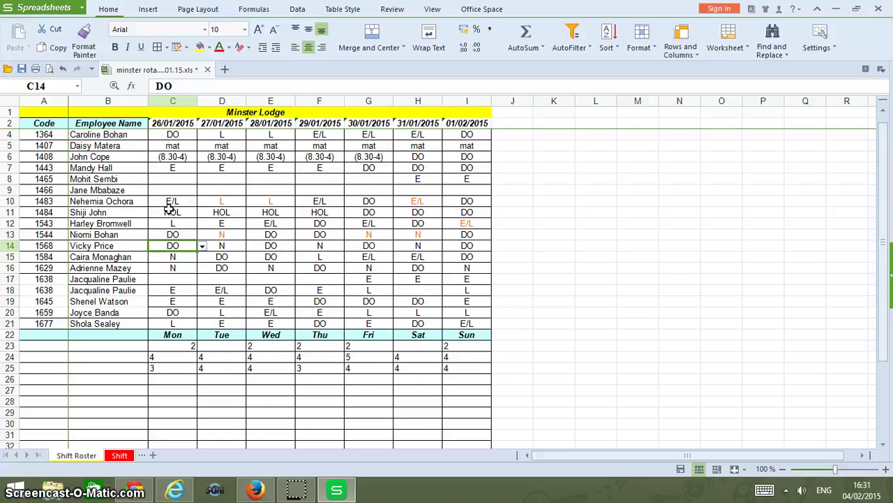
{"action": "scroll", "coordinate": [167, 209], "scroll_direction": "down", "scroll_amount": 3}
{"action": "scroll", "coordinate": [169, 210], "scroll_direction": "up", "scroll_amount": 4}
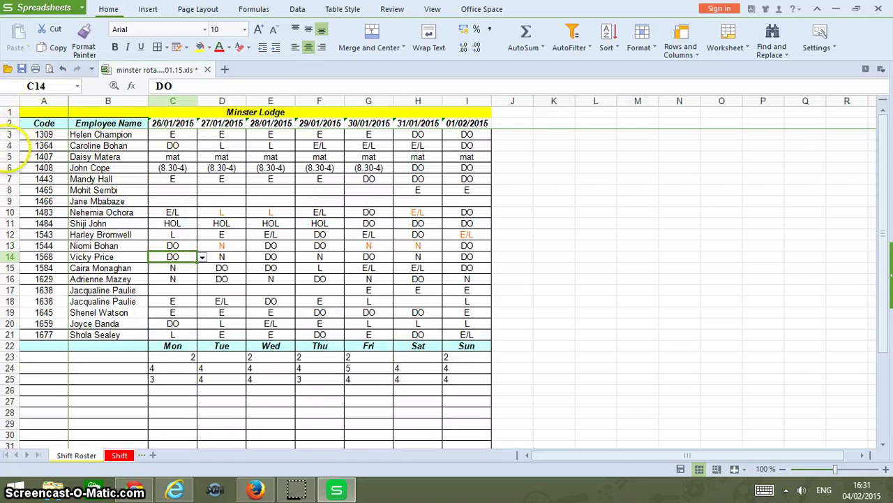
Delete rows 4 to 38 beneath the manager's entry in the roster
{"action": "left_click_drag", "start_coordinate": [10, 145], "coordinate": [18, 455]}
{"action": "right_click", "coordinate": [154, 365]}
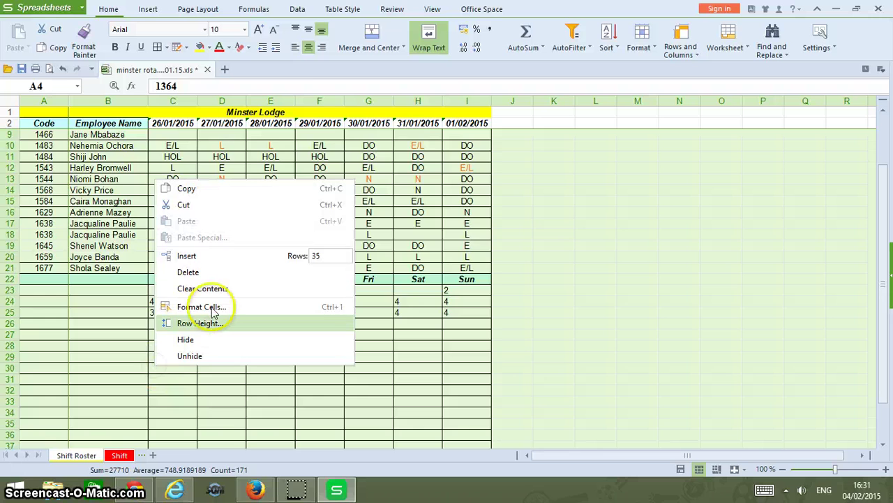
{"action": "left_click", "coordinate": [221, 278]}
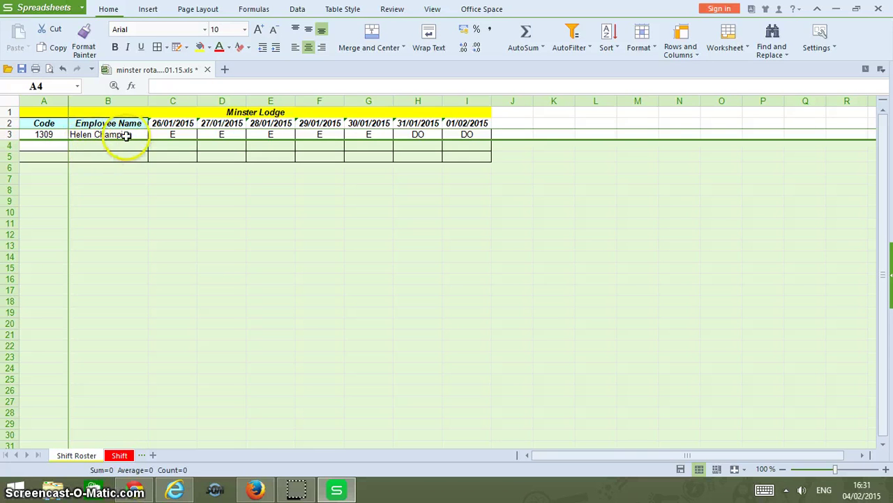
Switch to Firefox, select the employee with the Manager designation in the shift roster list and open Update Roster for that employee
{"action": "left_click", "coordinate": [257, 490]}
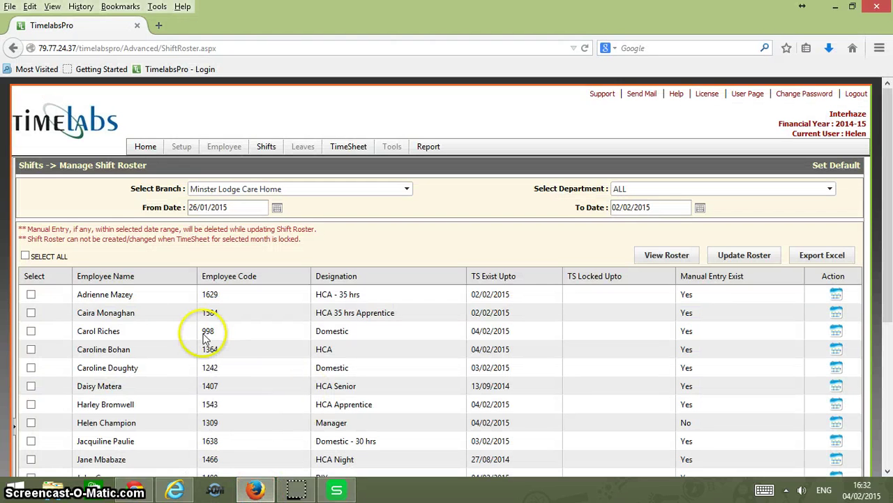
{"action": "scroll", "coordinate": [128, 386], "scroll_direction": "down", "scroll_amount": 1}
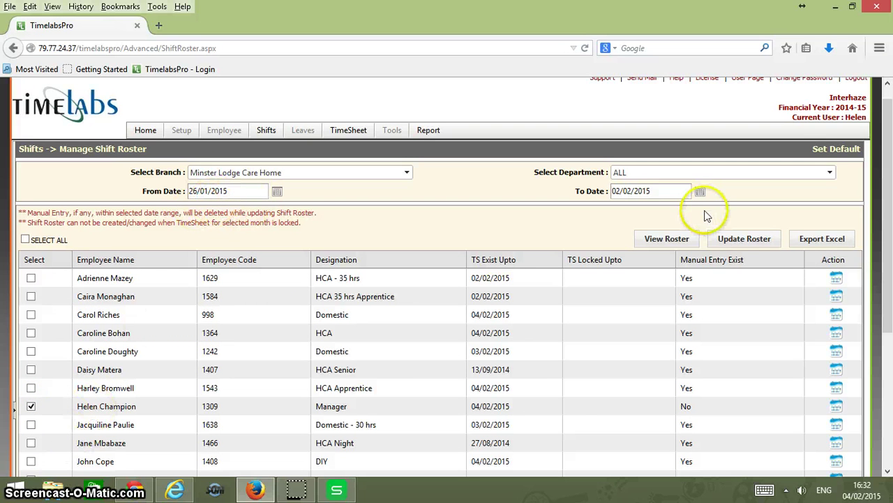
{"action": "left_click", "coordinate": [759, 242]}
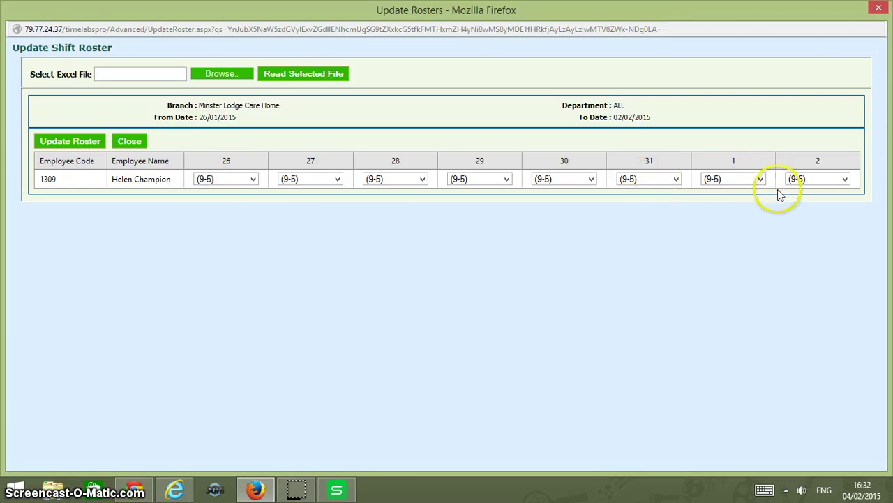
Switch to Spreadsheets and set the manager's shifts for 31/01/2015 and 01/02/2015 to L in the rota
{"action": "left_click", "coordinate": [337, 490]}
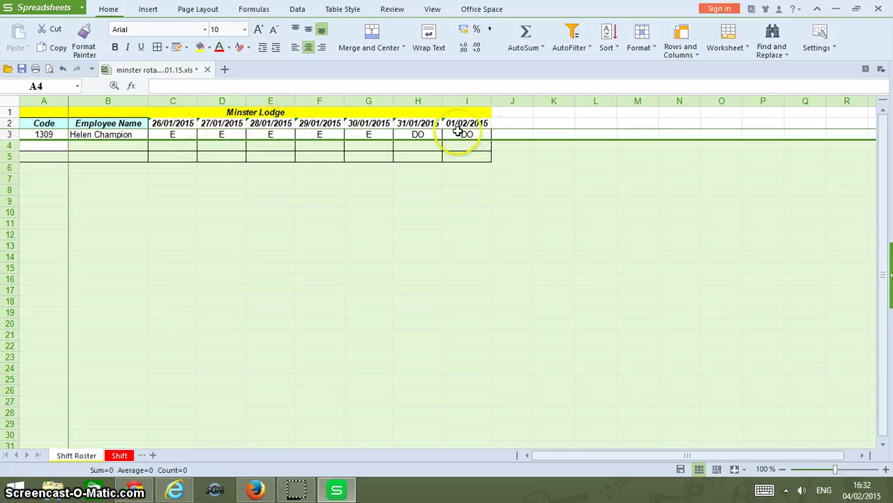
{"action": "left_click", "coordinate": [425, 134]}
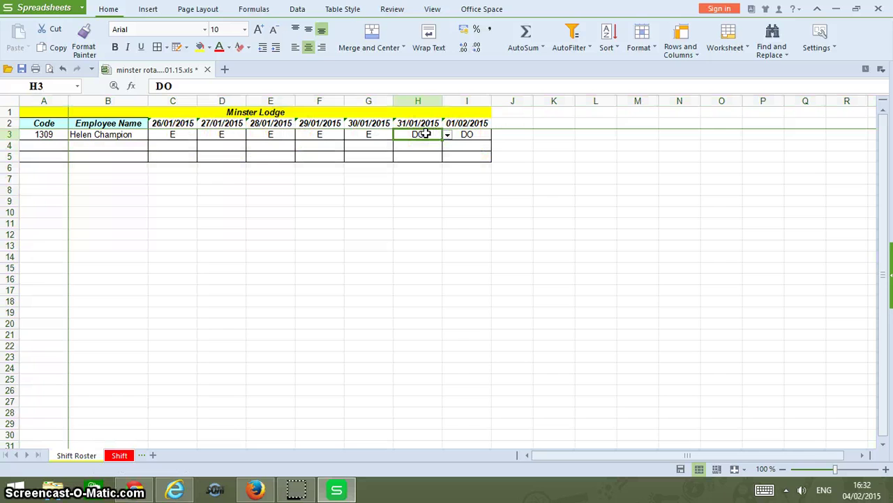
{"action": "type", "text": "L"}
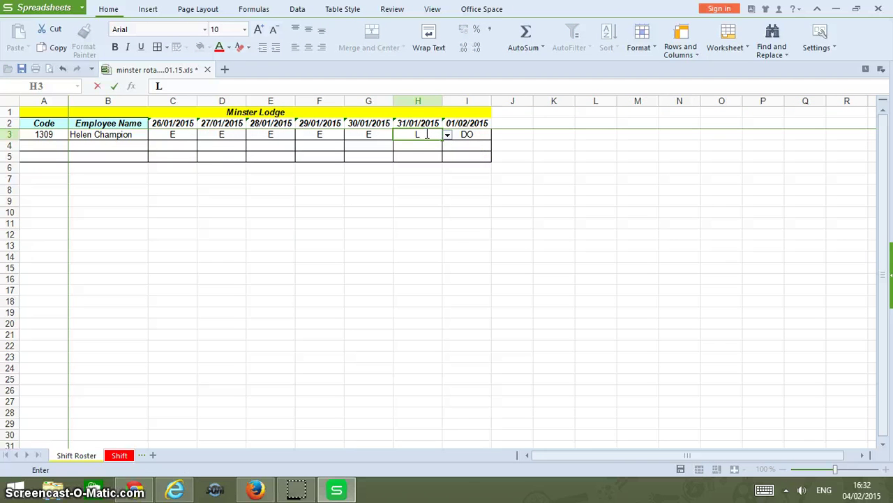
{"action": "left_click", "coordinate": [466, 134]}
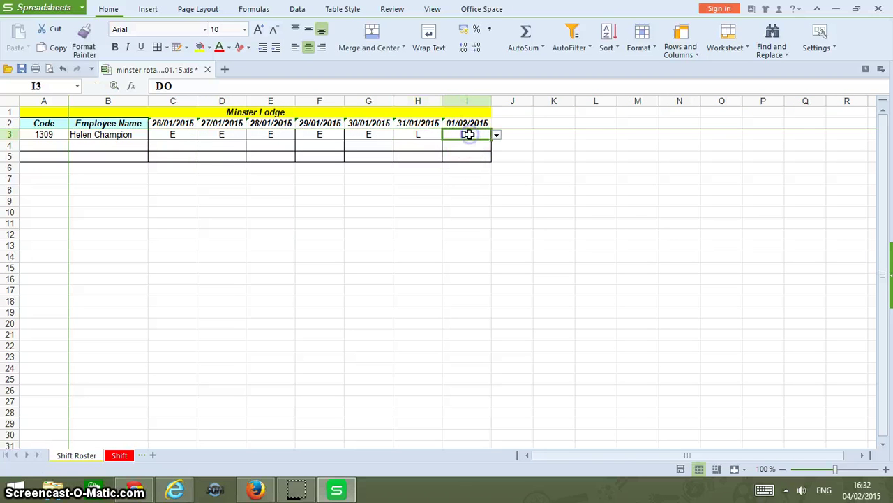
{"action": "type", "text": "L"}
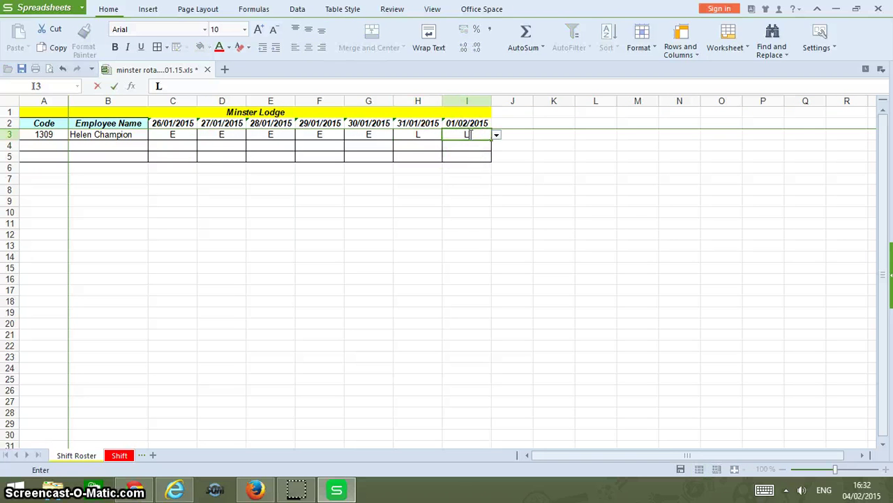
{"action": "left_click", "coordinate": [435, 211]}
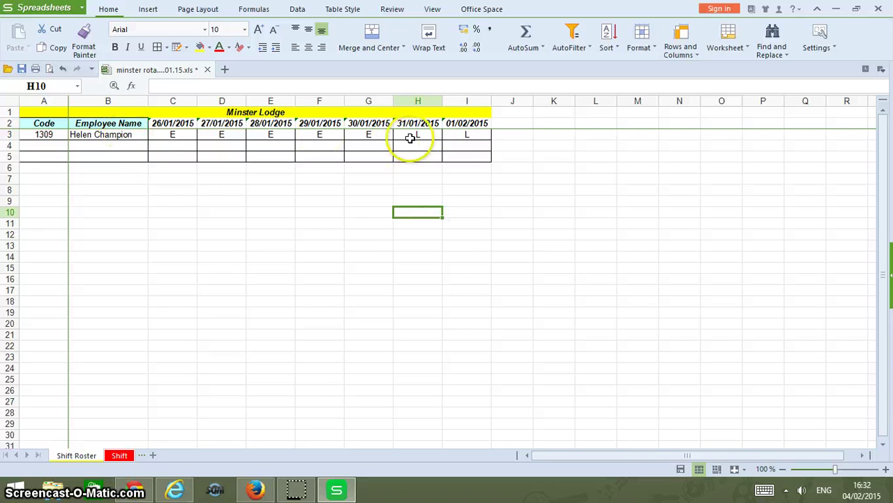
{"action": "left_click", "coordinate": [461, 134]}
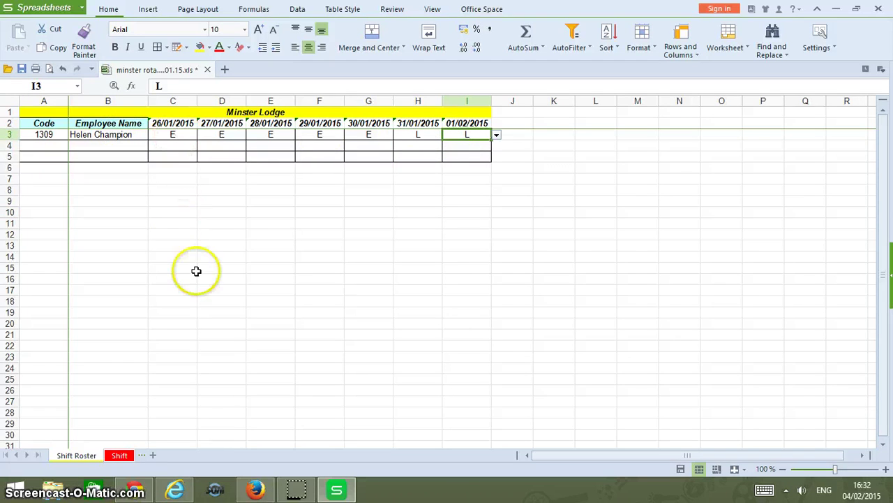
{"action": "left_click", "coordinate": [497, 136]}
{"action": "left_click", "coordinate": [561, 216]}
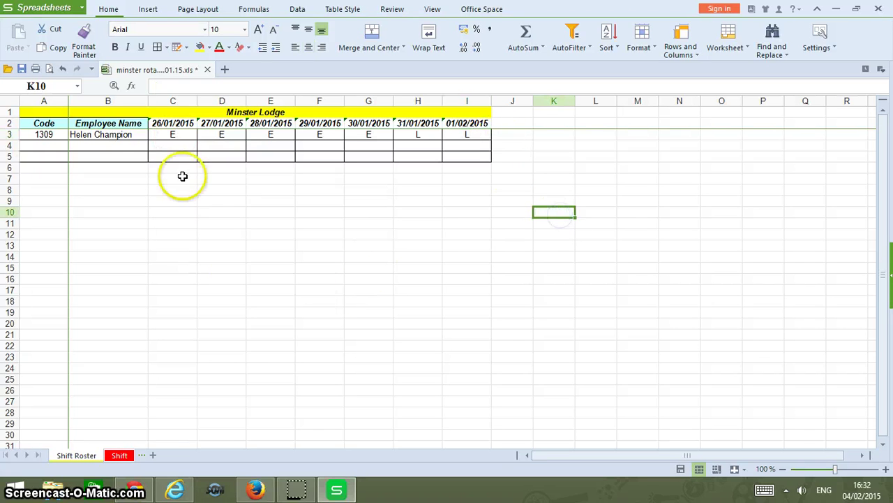
Save the minster rota workbook and close the spreadsheet program
{"action": "left_click", "coordinate": [22, 69]}
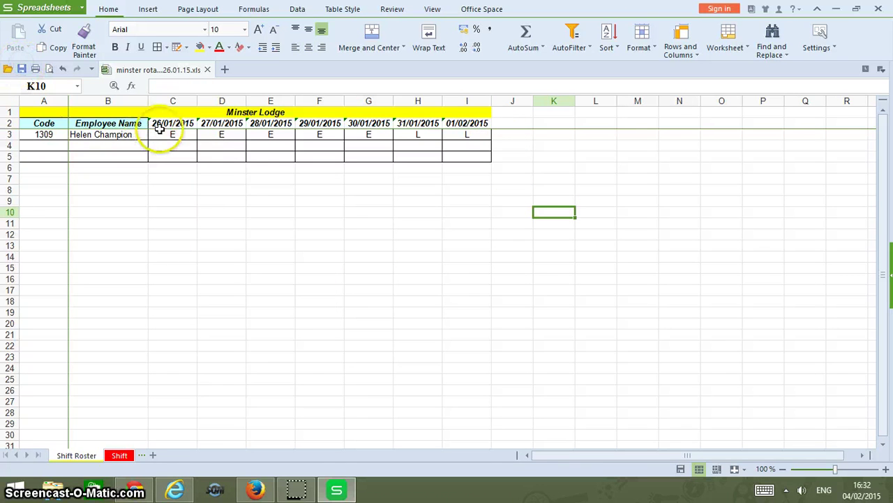
{"action": "left_click", "coordinate": [879, 9]}
{"action": "left_click", "coordinate": [879, 9]}
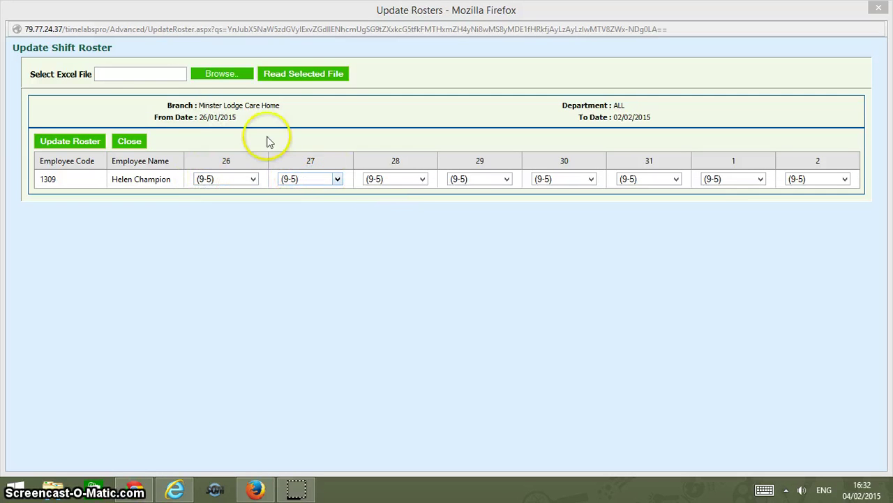
Choose minster rota shift 26.01.15.xls as the Excel file and read it into the shift roster
{"action": "left_click", "coordinate": [220, 74]}
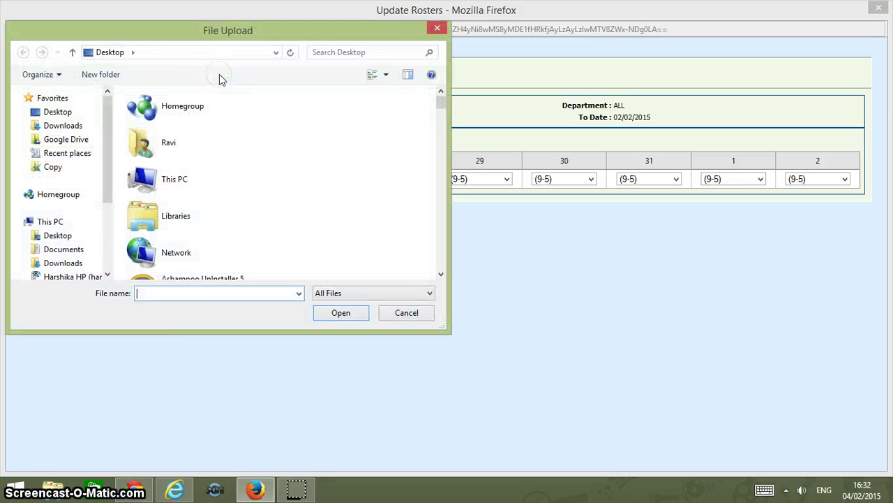
{"action": "left_click", "coordinate": [182, 293]}
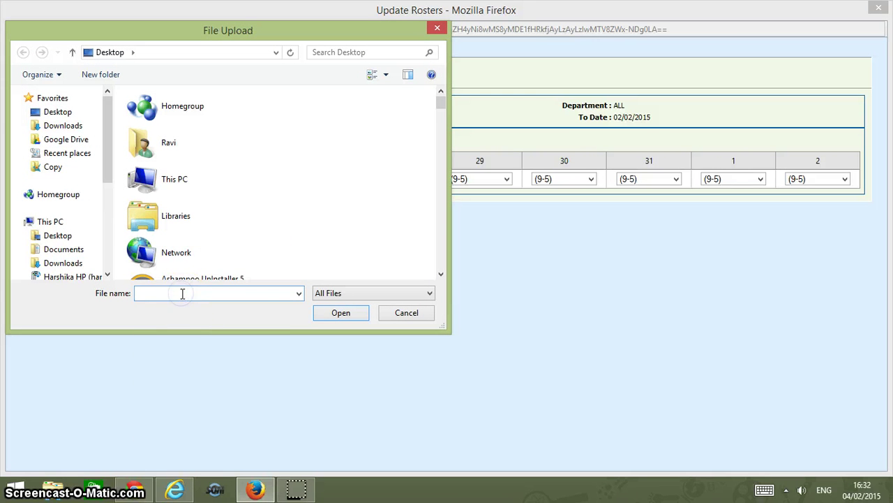
{"action": "type", "text": "min"}
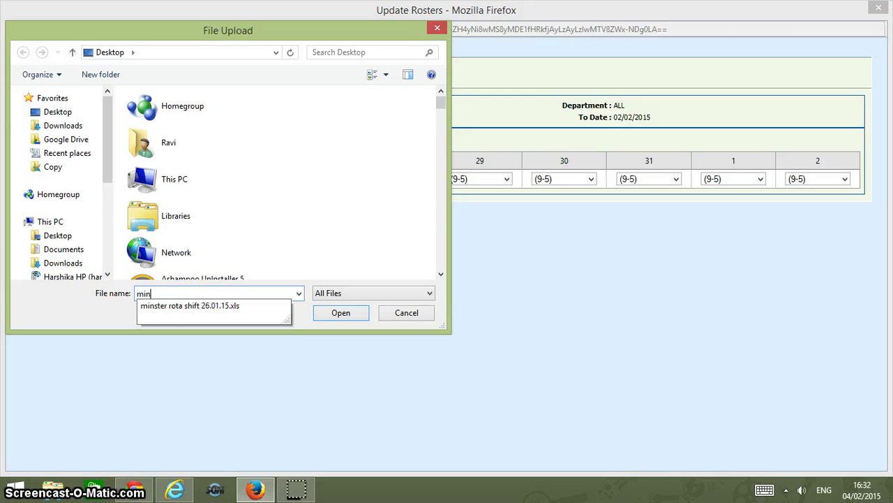
{"action": "left_click", "coordinate": [198, 305]}
{"action": "left_click", "coordinate": [343, 312]}
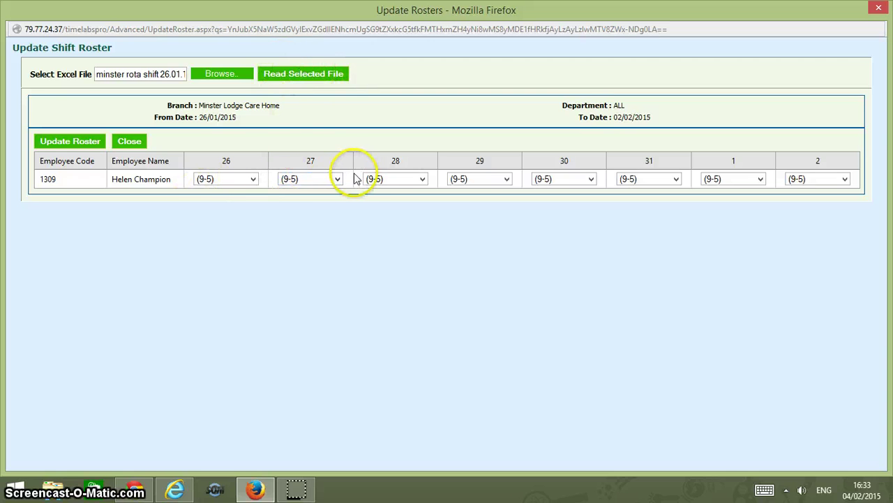
{"action": "left_click", "coordinate": [305, 75]}
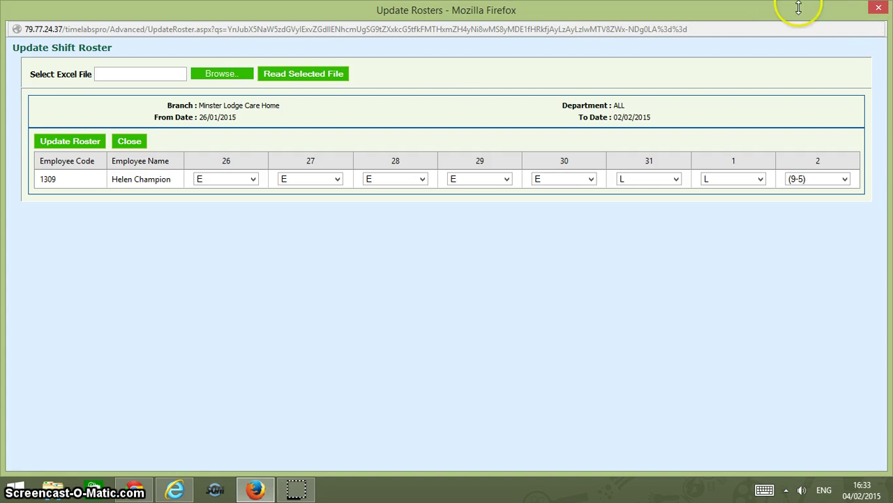
Close the Update Rosters window and reopen the minster rota shift 26.01.15 workbook from the desktop
{"action": "left_click", "coordinate": [880, 8]}
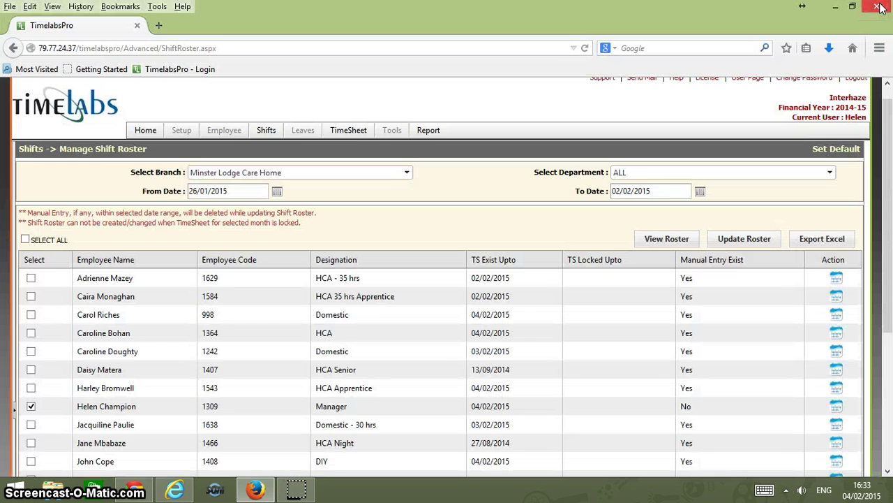
{"action": "left_click", "coordinate": [836, 7]}
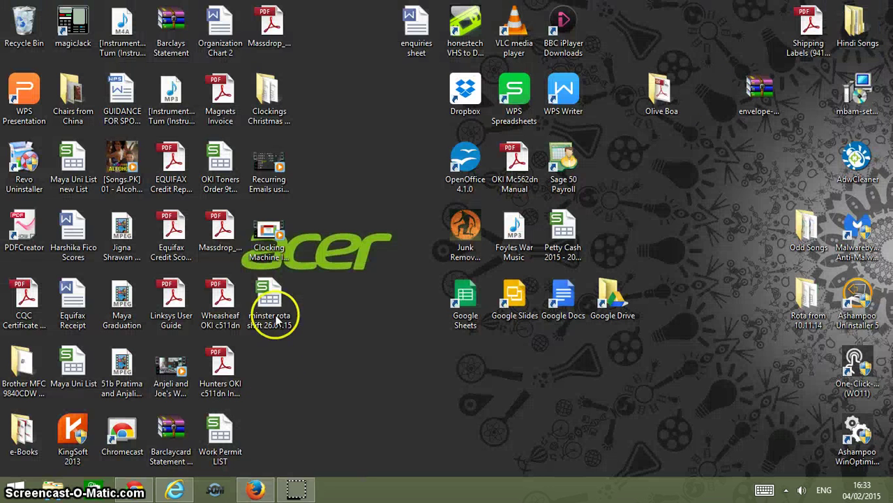
{"action": "double_click", "coordinate": [272, 312]}
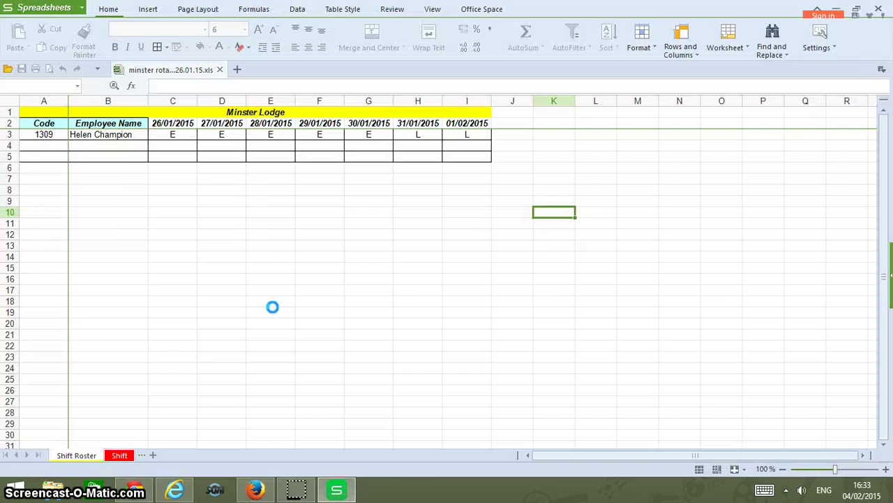
Set the manager's shifts from 26/01/2015 to 30/01/2015 to L, one day after another
{"action": "left_click", "coordinate": [179, 134]}
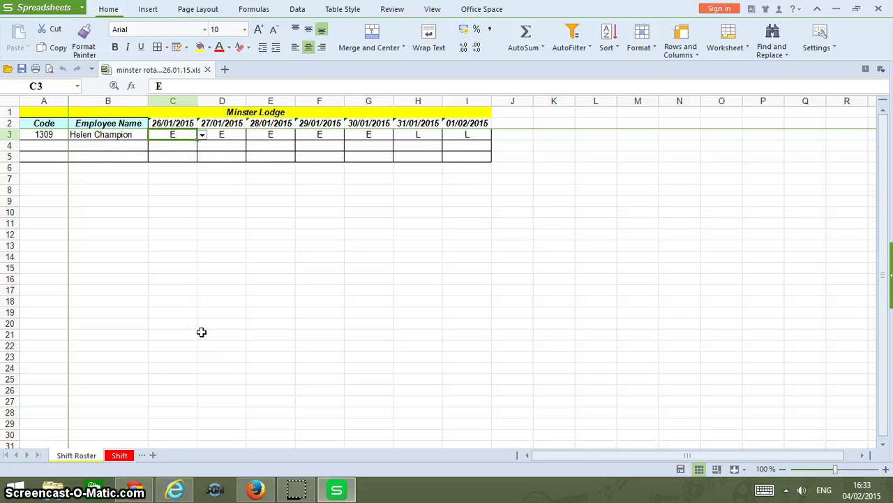
{"action": "type", "text": "L"}
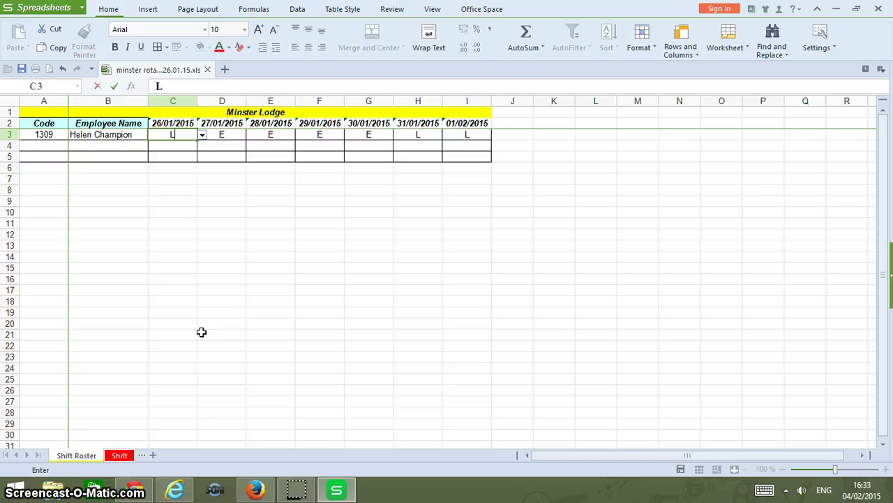
{"action": "key", "text": "Tab"}
{"action": "type", "text": "L"}
{"action": "key", "text": "Tab"}
{"action": "type", "text": "L"}
{"action": "key", "text": "Tab"}
{"action": "type", "text": "L"}
{"action": "key", "text": "Tab"}
{"action": "type", "text": "L"}
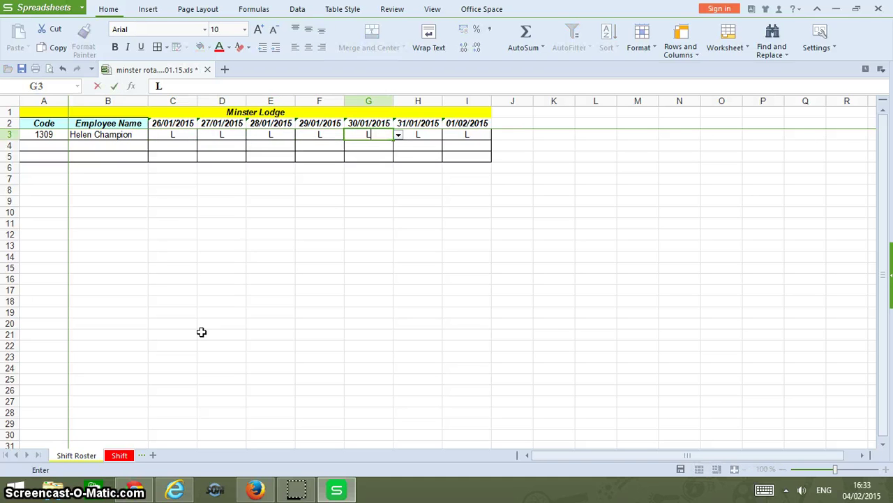
Save the rota with the revised weekday shifts and close the workbook
{"action": "left_click", "coordinate": [318, 333]}
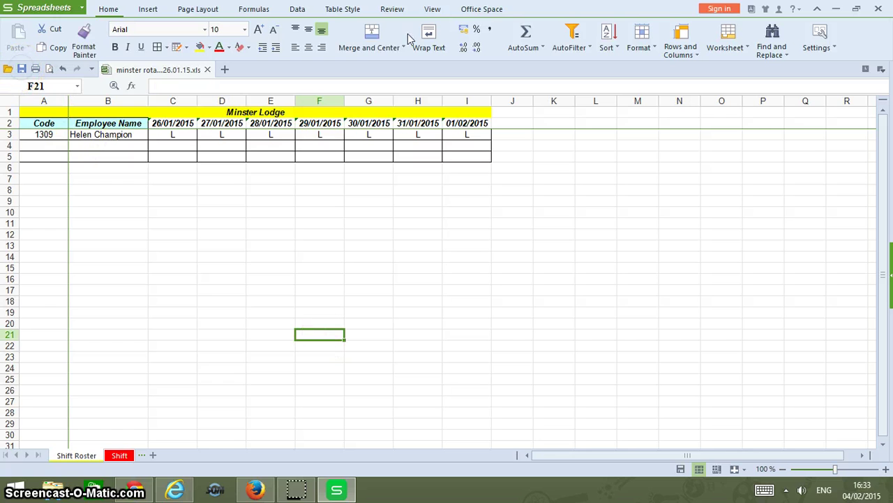
{"action": "left_click", "coordinate": [878, 9]}
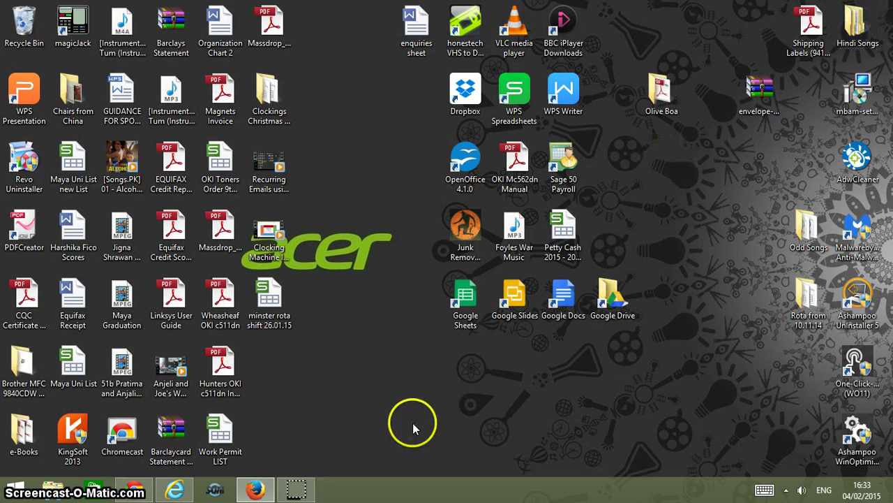
Switch to Firefox and reload the Shift Rosters page in TimelabsPro
{"action": "left_click", "coordinate": [255, 490]}
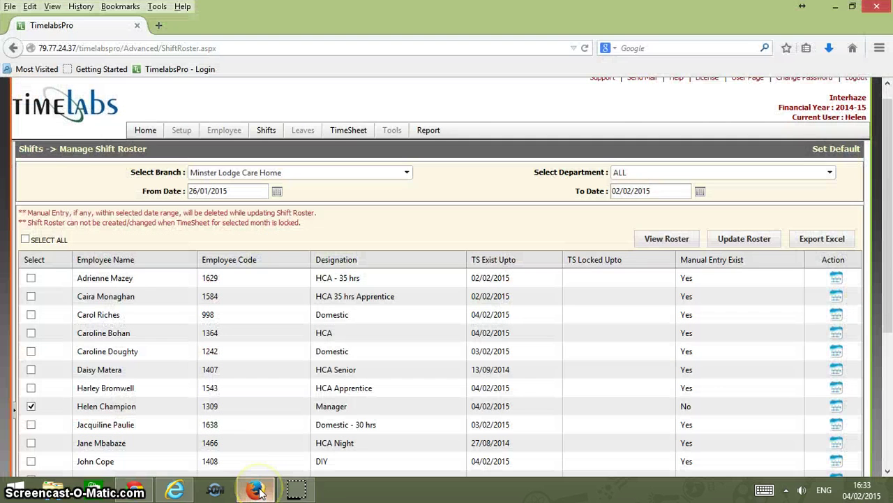
{"action": "mouse_move", "coordinate": [266, 131]}
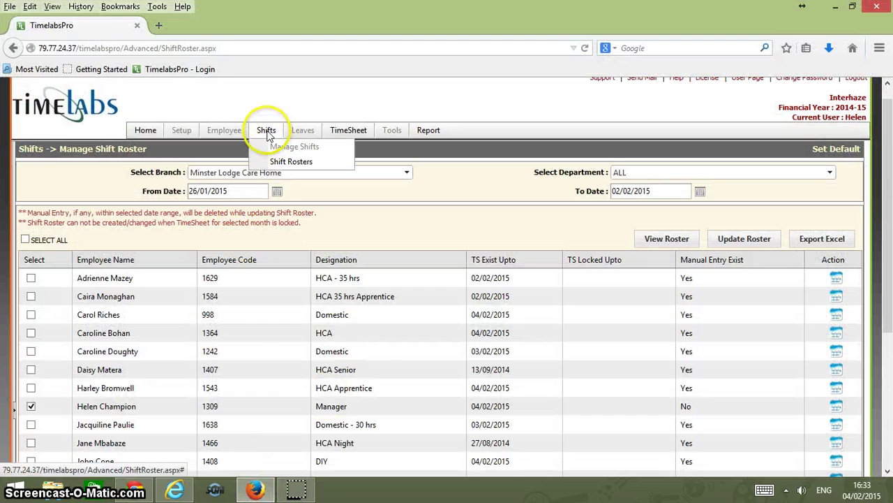
{"action": "left_click", "coordinate": [290, 162]}
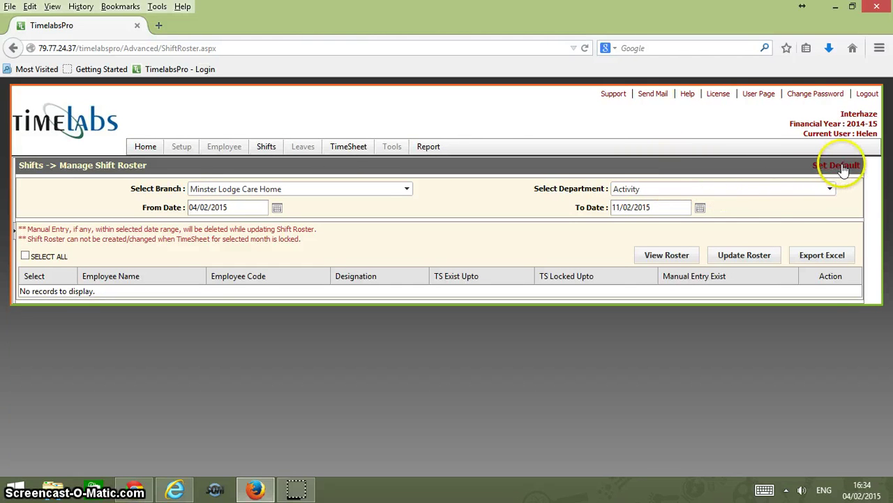
Set the default department to ALL for Minster Lodge Care Home and apply the defaults
{"action": "left_click", "coordinate": [829, 189]}
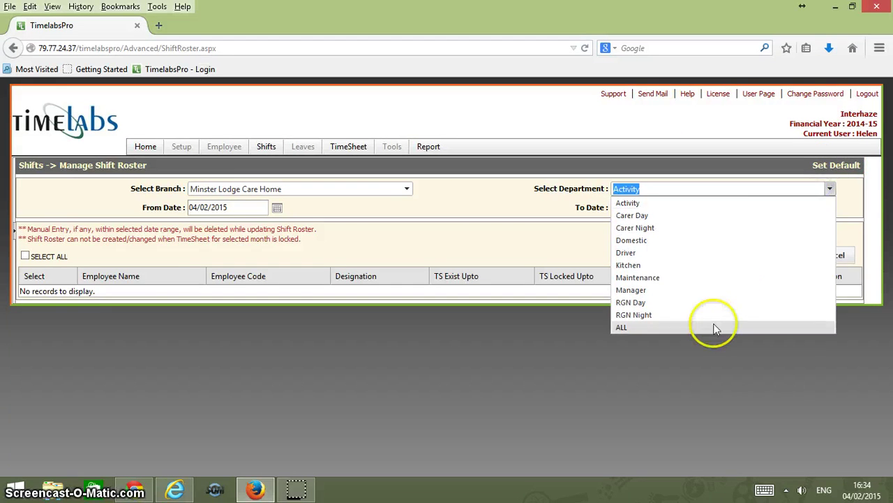
{"action": "left_click", "coordinate": [850, 166]}
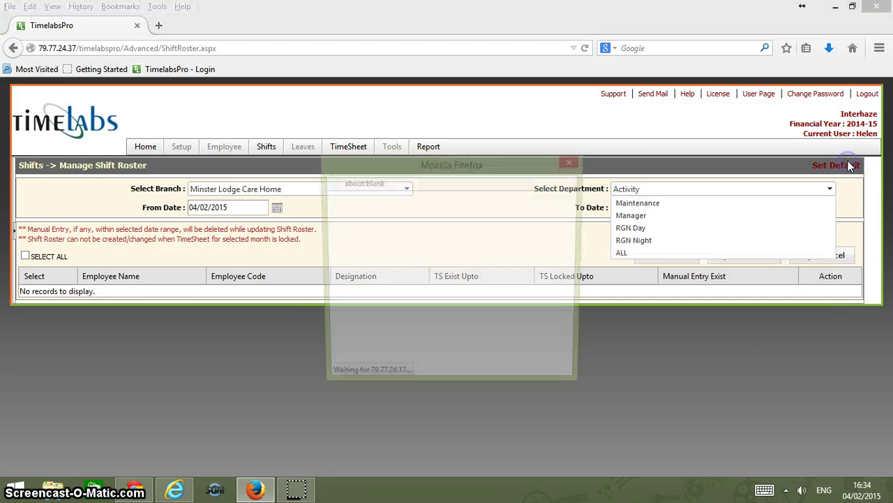
{"action": "left_click", "coordinate": [461, 261]}
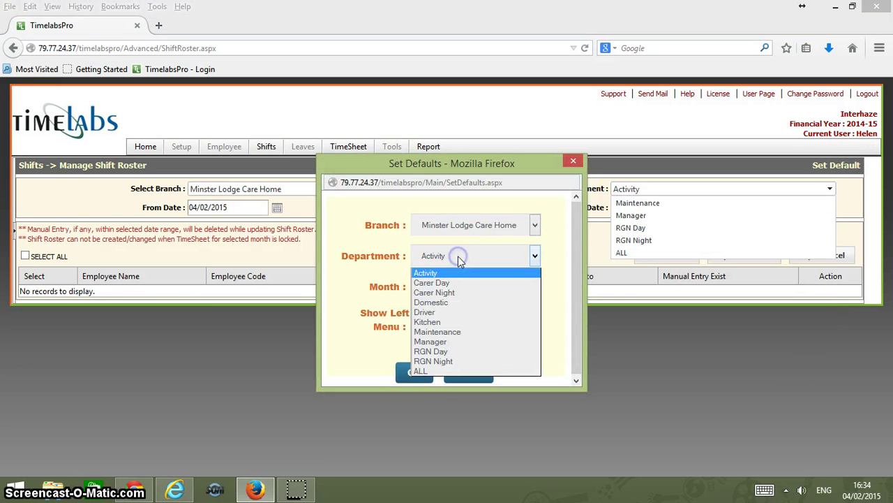
{"action": "left_click", "coordinate": [434, 371]}
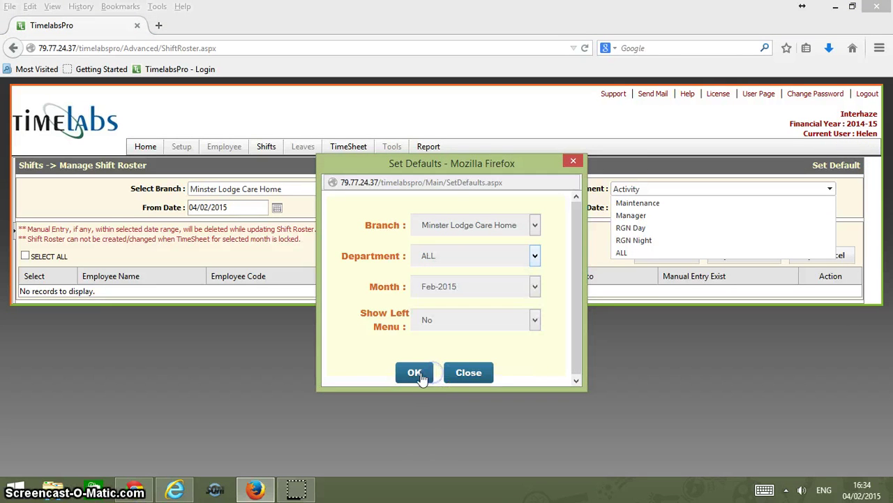
{"action": "left_click", "coordinate": [421, 376]}
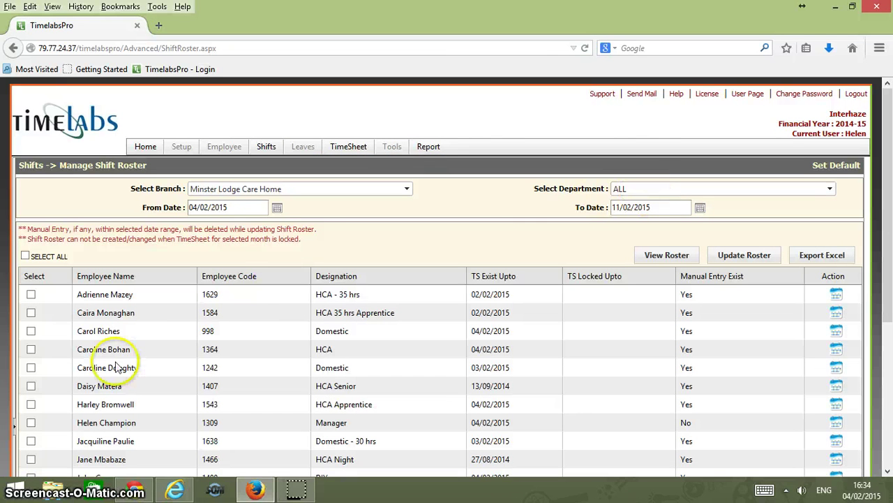
Set the roster's From Date to 26/01/2015 and select the employee with the Manager designation
{"action": "left_click", "coordinate": [277, 209]}
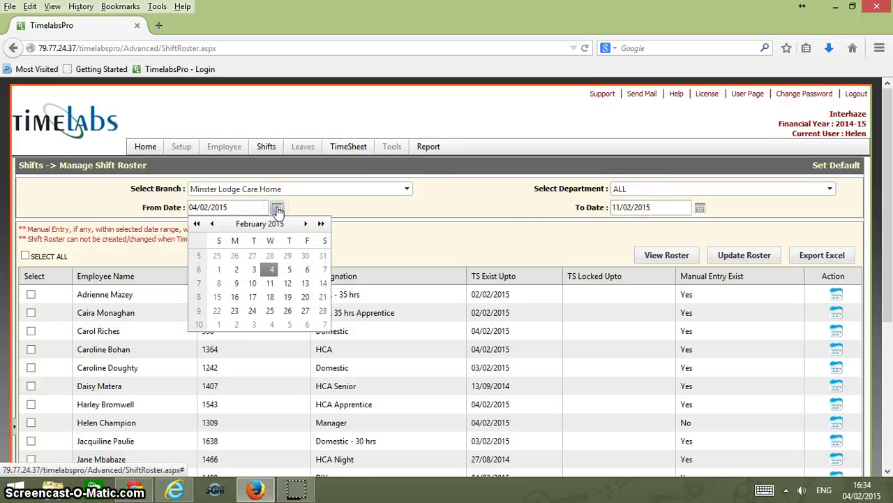
{"action": "left_click", "coordinate": [212, 224]}
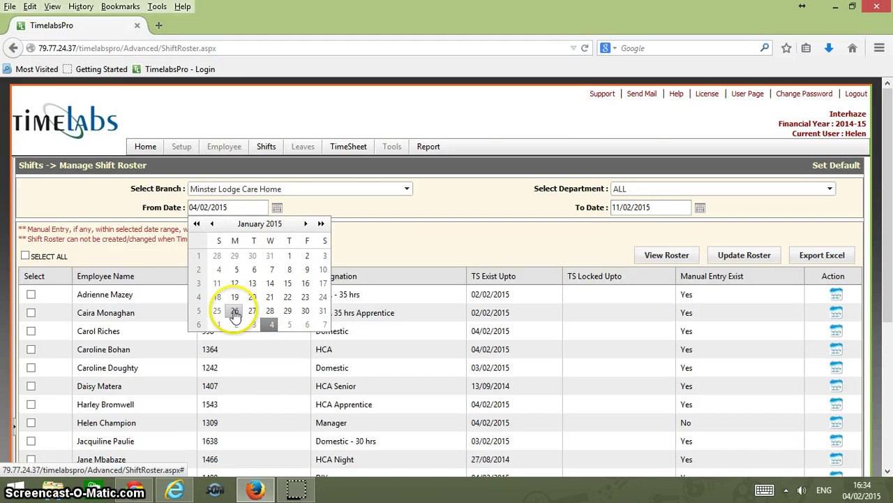
{"action": "left_click", "coordinate": [235, 312]}
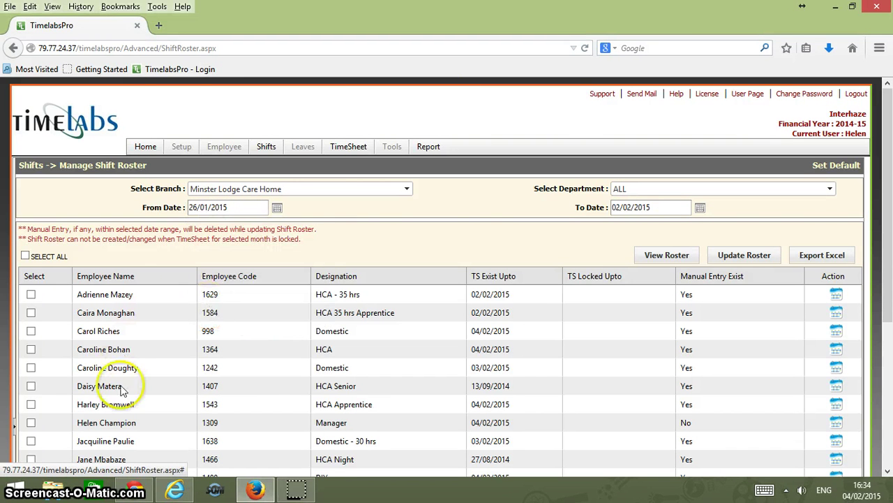
{"action": "left_click", "coordinate": [31, 423]}
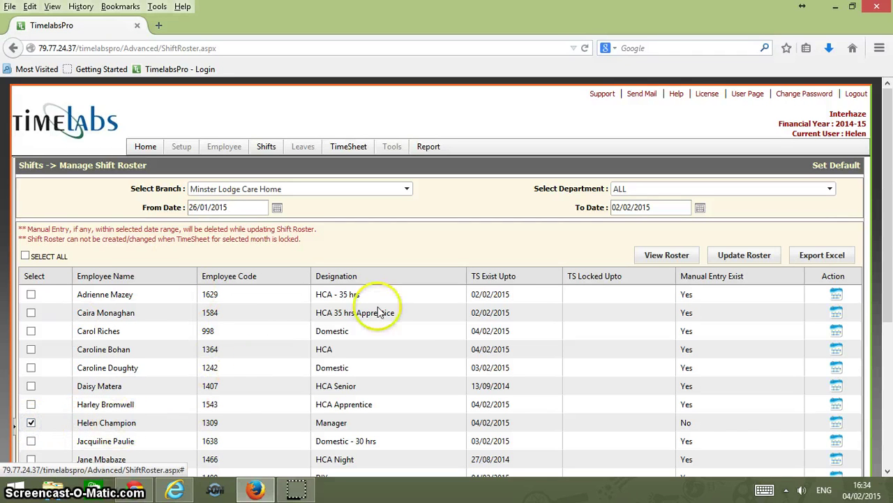
Open the roster update for the selected manager, load minster rota shift 26.01.15.xls as the Excel file and read it
{"action": "left_click", "coordinate": [745, 256]}
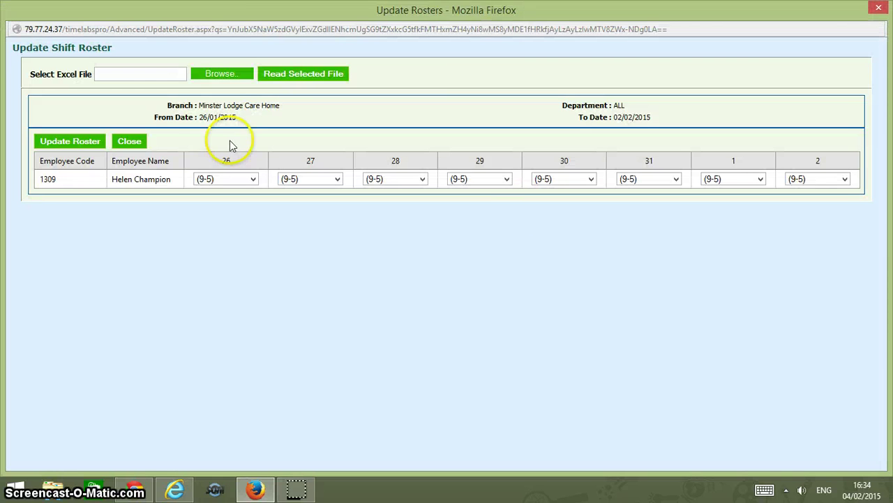
{"action": "left_click", "coordinate": [219, 74]}
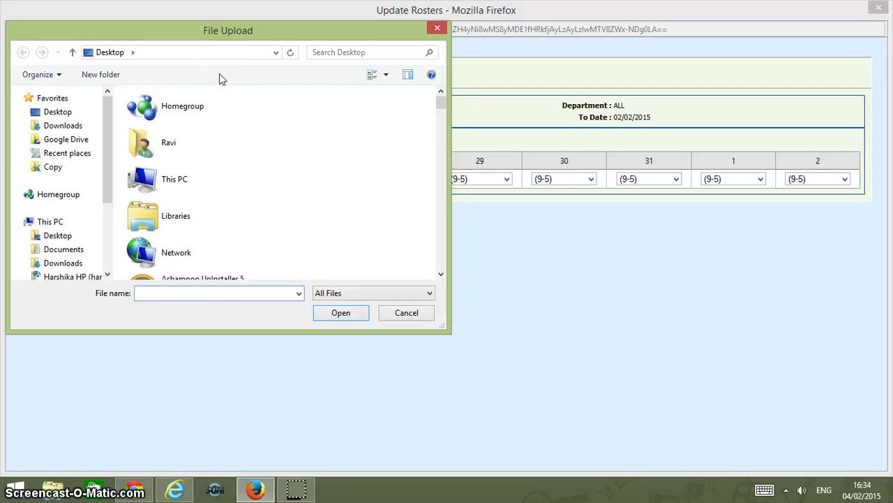
{"action": "type", "text": "MIN"}
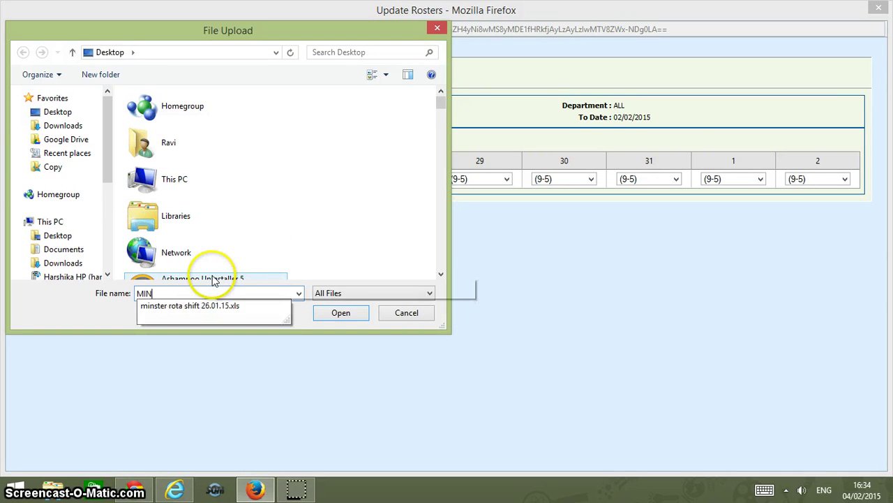
{"action": "left_click", "coordinate": [209, 305]}
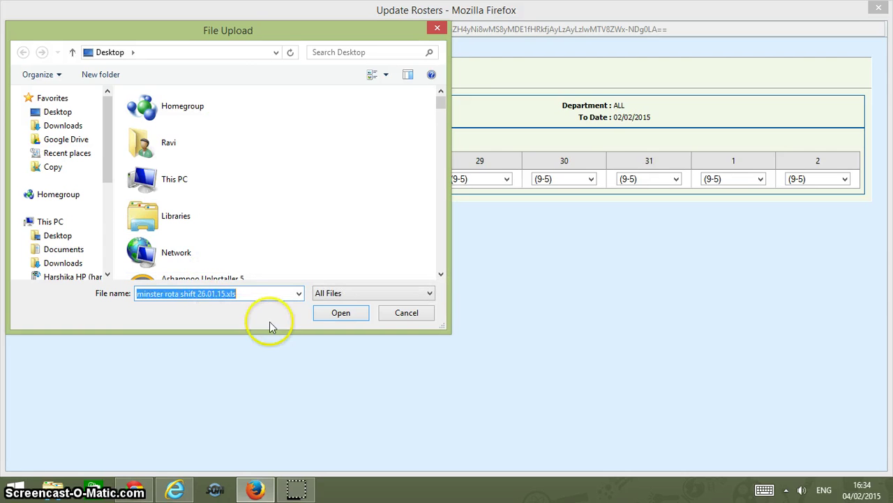
{"action": "left_click", "coordinate": [341, 312]}
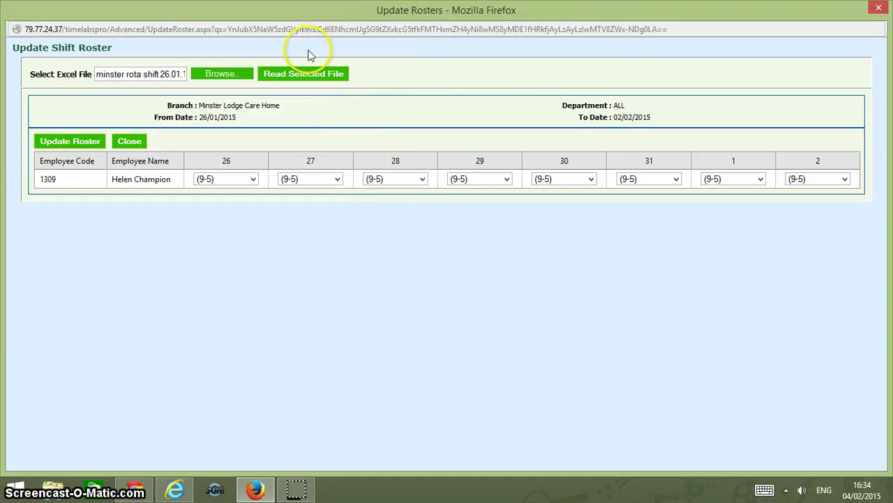
{"action": "left_click", "coordinate": [307, 75]}
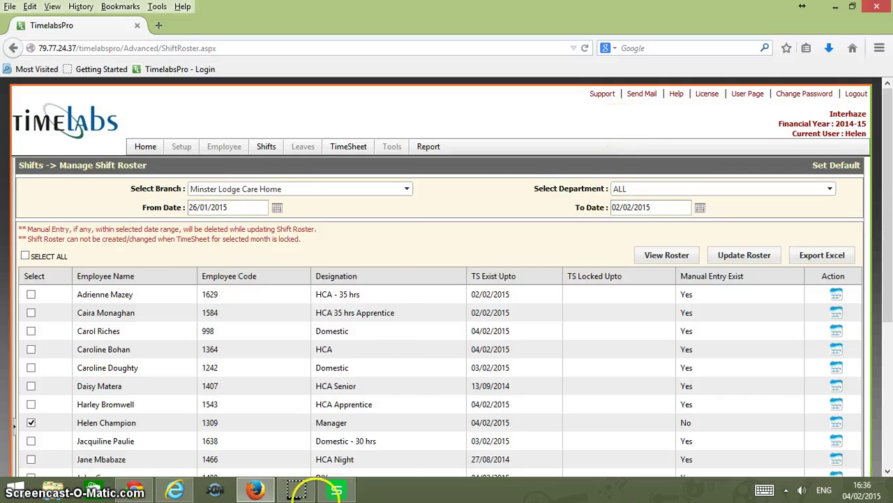
Switch to the rota workbook in Spreadsheets and delete column B containing the job roles
{"action": "left_click", "coordinate": [338, 491]}
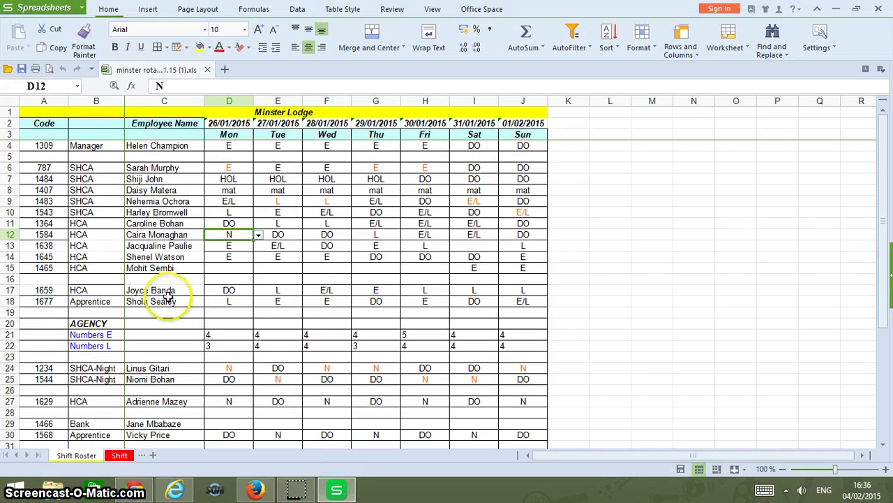
{"action": "left_click", "coordinate": [97, 100]}
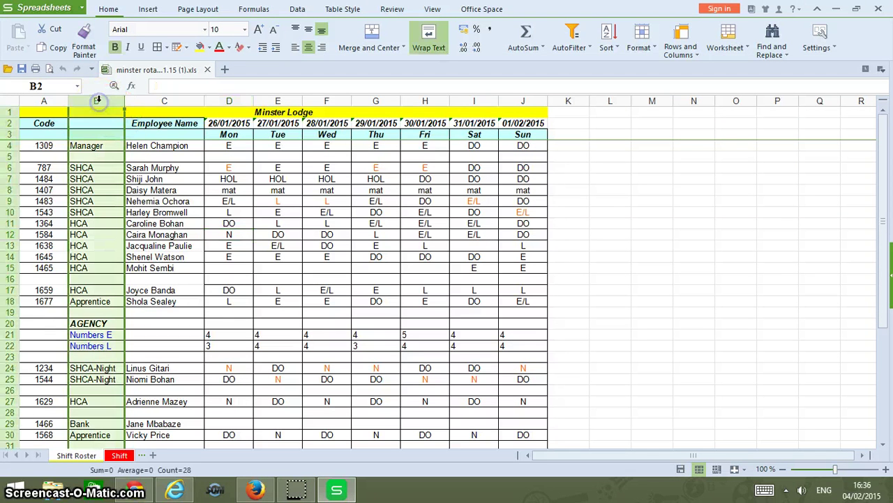
{"action": "right_click", "coordinate": [95, 165]}
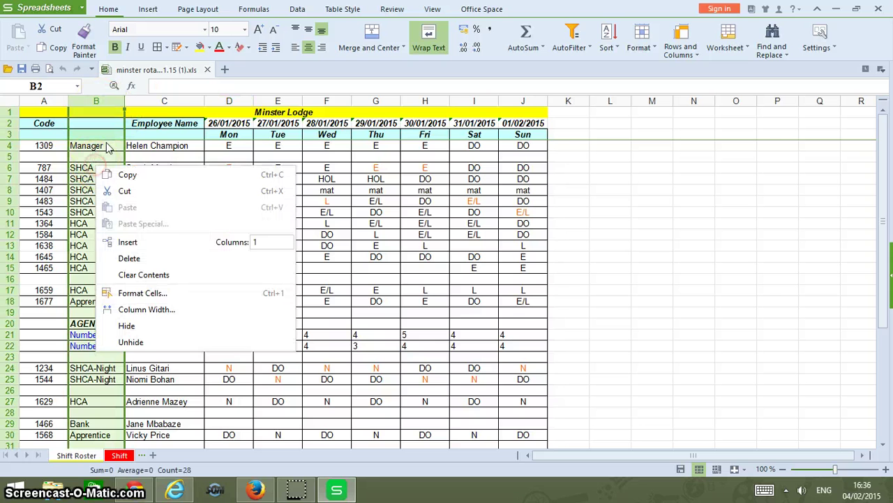
{"action": "left_click", "coordinate": [127, 257]}
{"action": "left_click", "coordinate": [538, 248]}
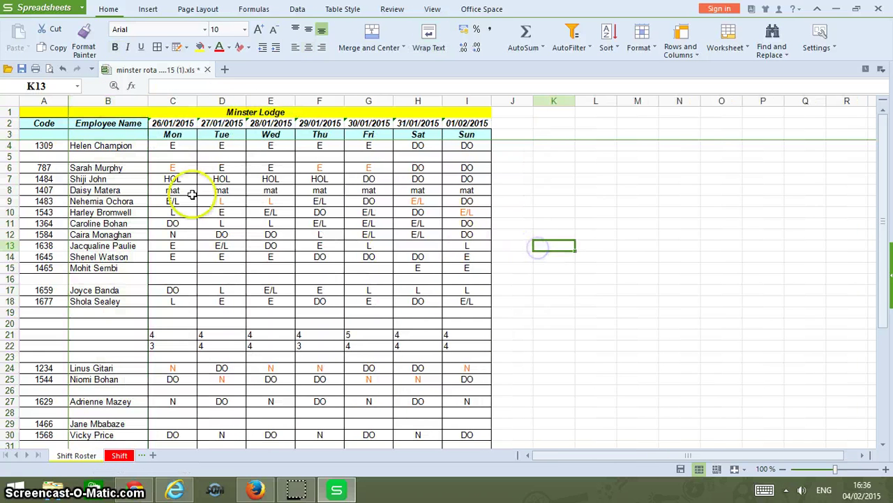
Sort the range A3:I50 of the Shift Roster sheet by Column A in ascending order with no header row
{"action": "left_click", "coordinate": [49, 130]}
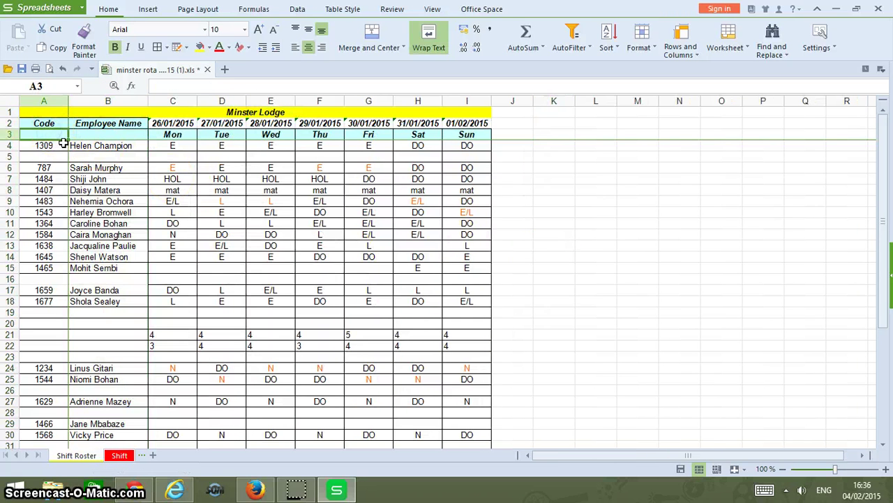
{"action": "left_click_drag", "start_coordinate": [48, 134], "coordinate": [379, 421]}
{"action": "left_click_drag", "start_coordinate": [419, 462], "coordinate": [482, 299]}
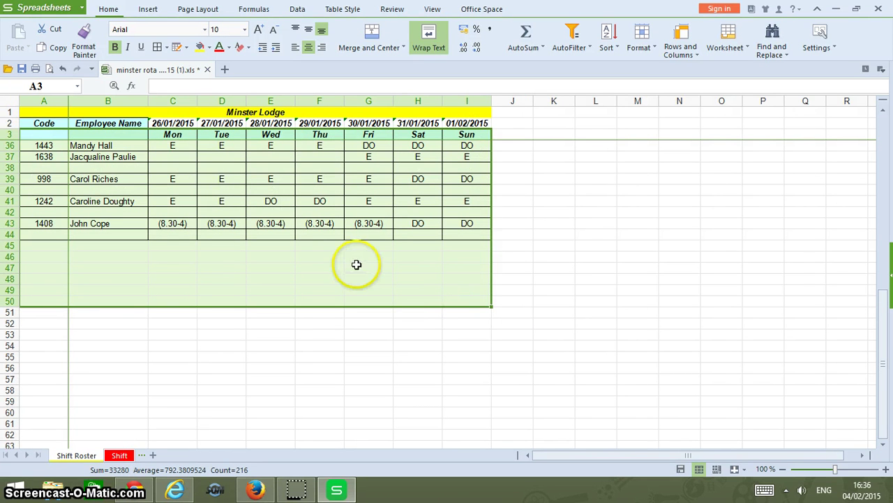
{"action": "left_click", "coordinate": [609, 50]}
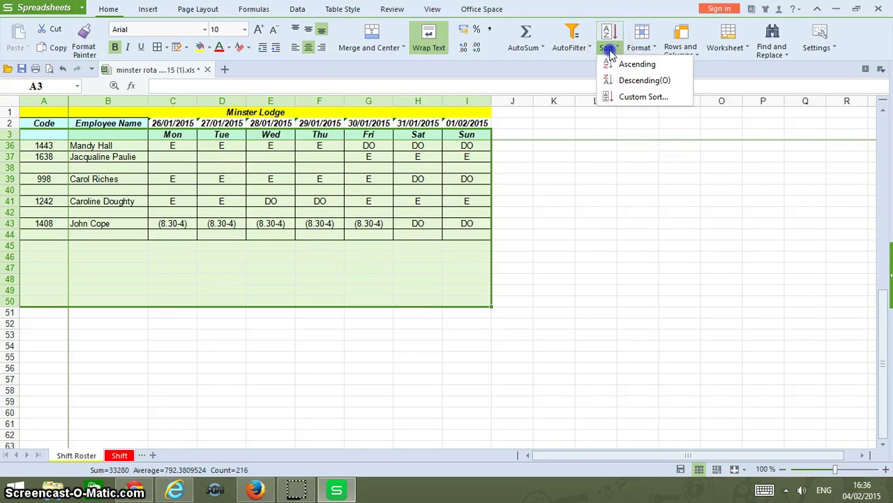
{"action": "left_click", "coordinate": [632, 97]}
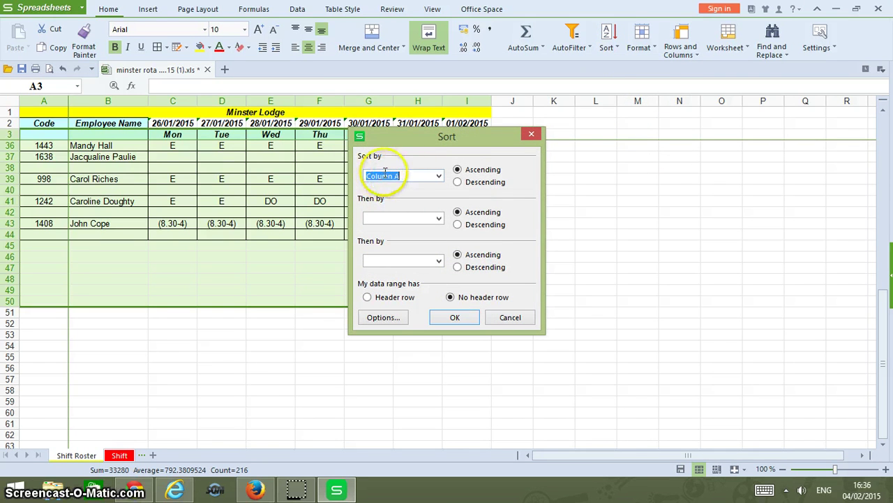
{"action": "left_click", "coordinate": [439, 177]}
{"action": "left_click", "coordinate": [439, 178]}
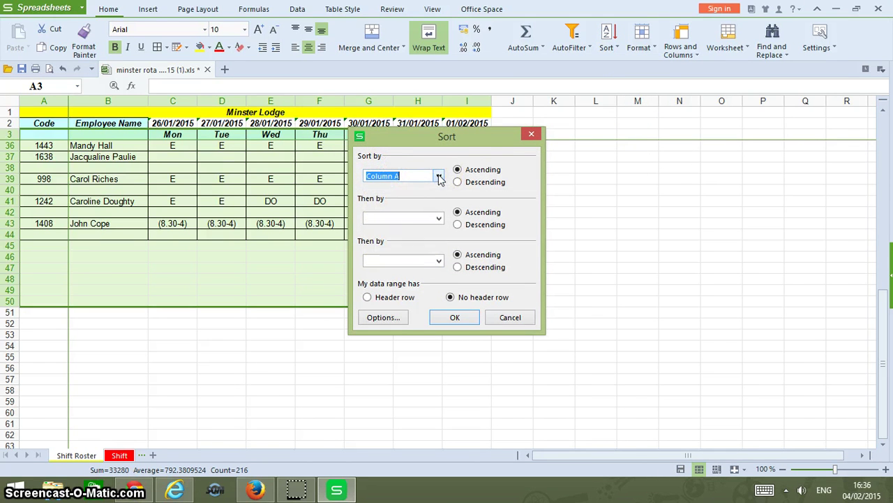
{"action": "left_click", "coordinate": [455, 316]}
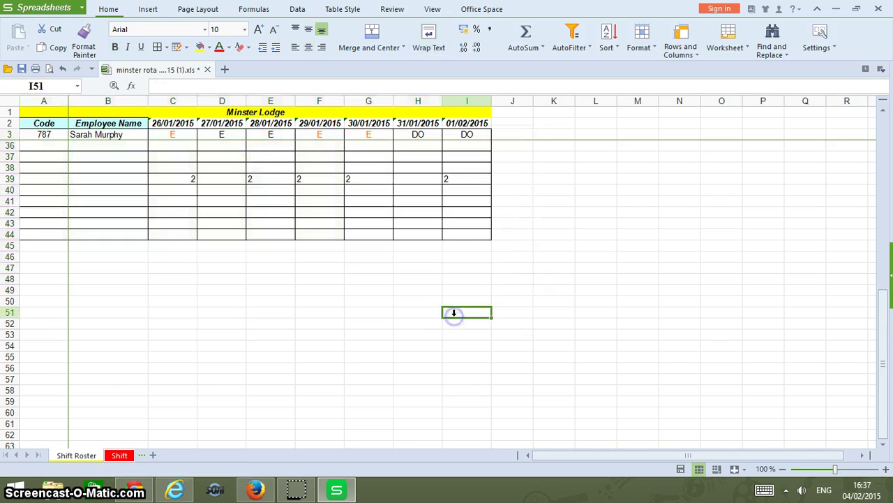
Merge the duplicated employee's shifts into row 21 by setting Friday to E/L, Saturday to E and Sunday to E/L
{"action": "scroll", "coordinate": [535, 294], "scroll_direction": "up", "scroll_amount": 5}
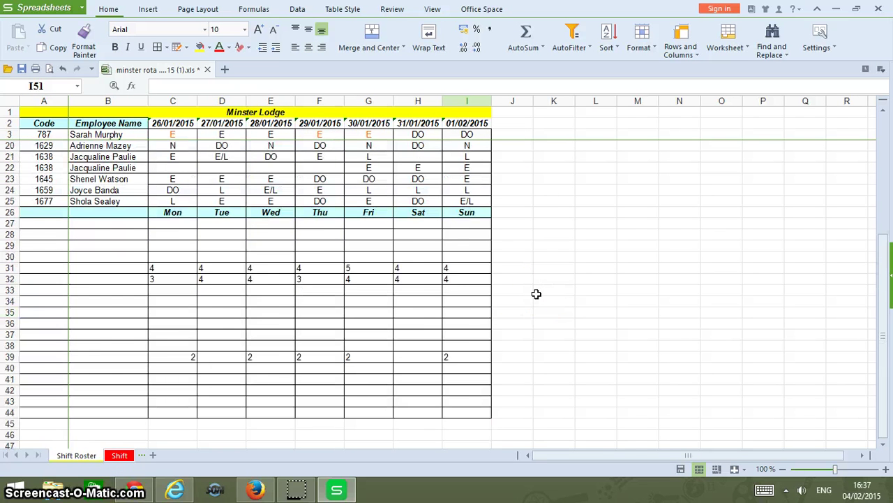
{"action": "scroll", "coordinate": [536, 294], "scroll_direction": "up", "scroll_amount": 5}
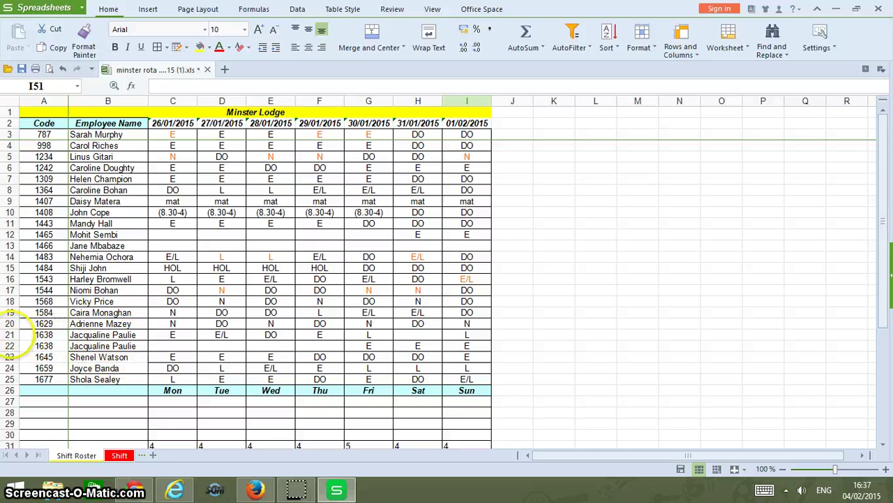
{"action": "left_click", "coordinate": [10, 334]}
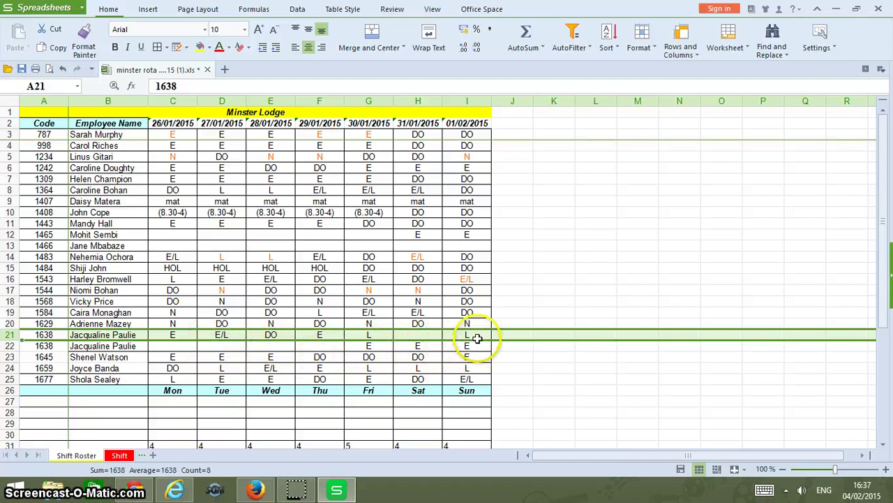
{"action": "left_click", "coordinate": [373, 334]}
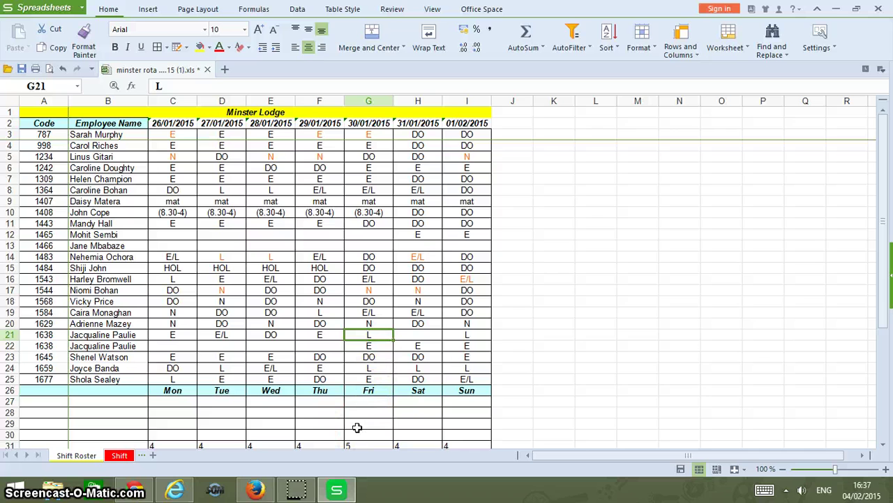
{"action": "type", "text": "e"}
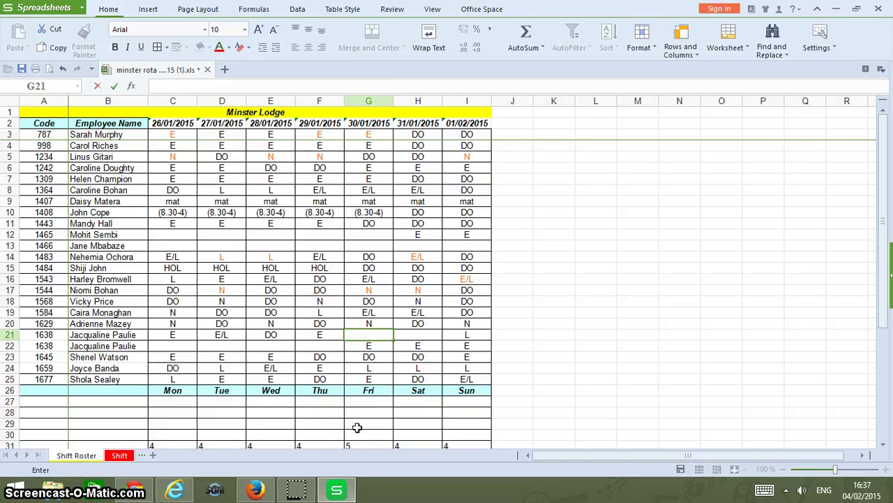
{"action": "type", "text": "E/L"}
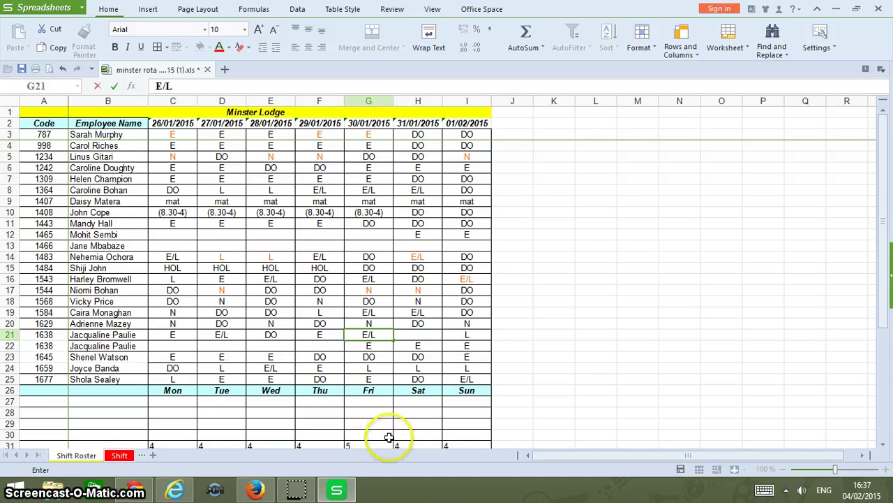
{"action": "left_click", "coordinate": [428, 334]}
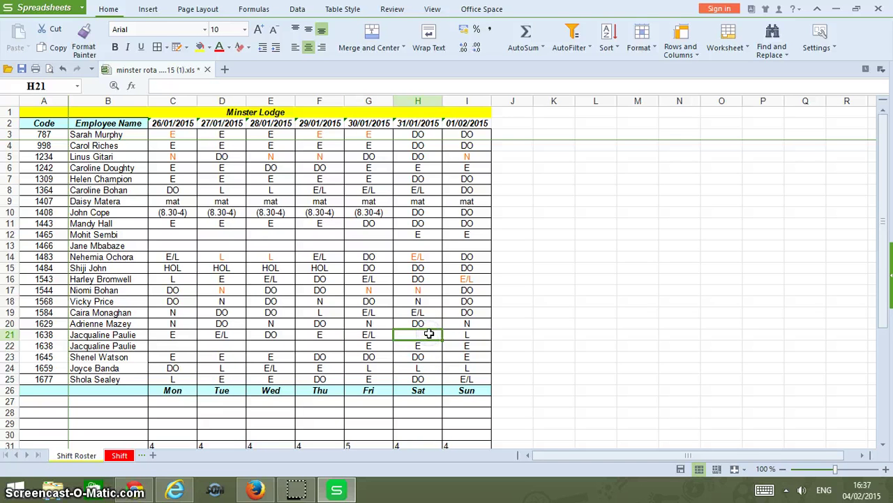
{"action": "type", "text": "E"}
{"action": "left_click", "coordinate": [564, 325]}
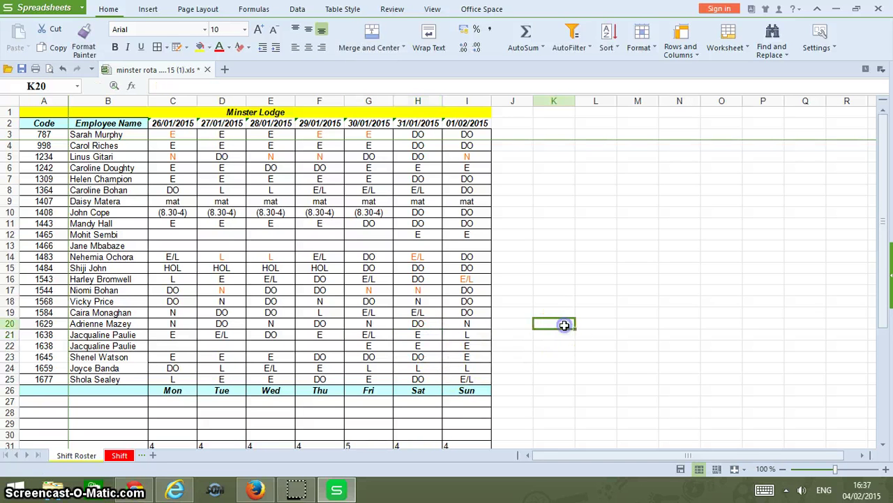
{"action": "left_click", "coordinate": [473, 335]}
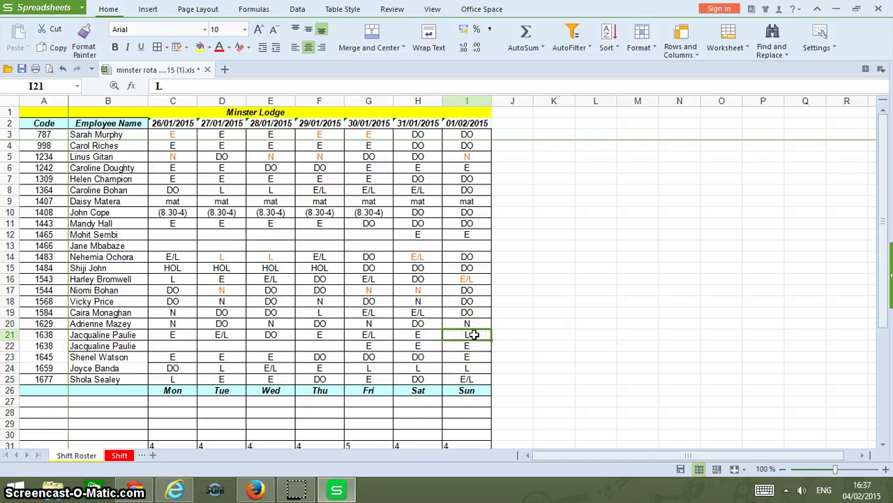
{"action": "type", "text": "E/"}
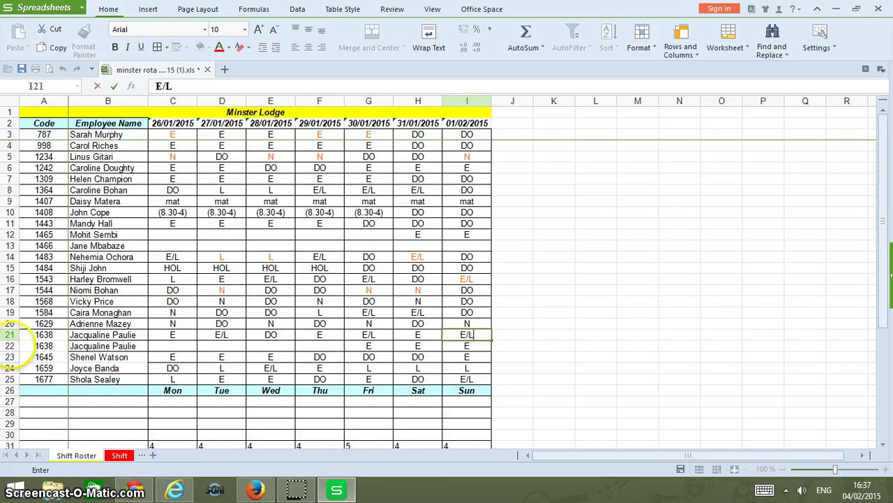
Delete the duplicate employee entry in row 22, and save and close the rota workbook
{"action": "left_click", "coordinate": [10, 346]}
{"action": "right_click", "coordinate": [11, 346]}
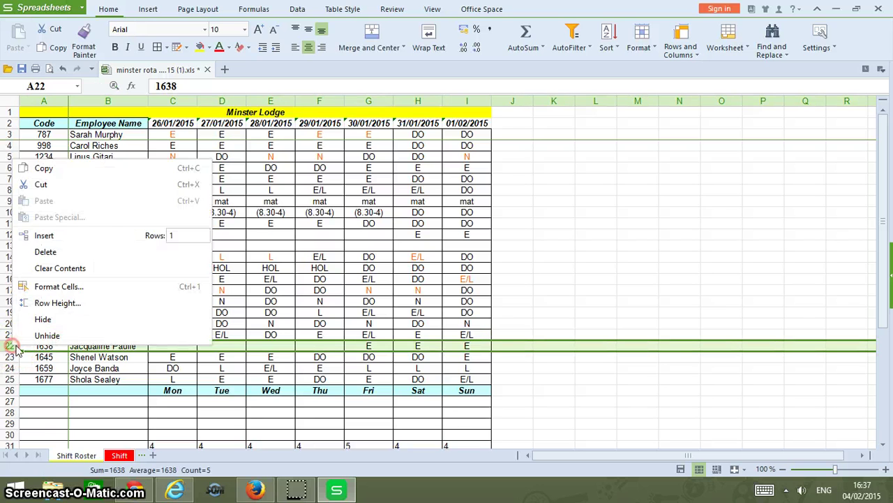
{"action": "left_click", "coordinate": [46, 253]}
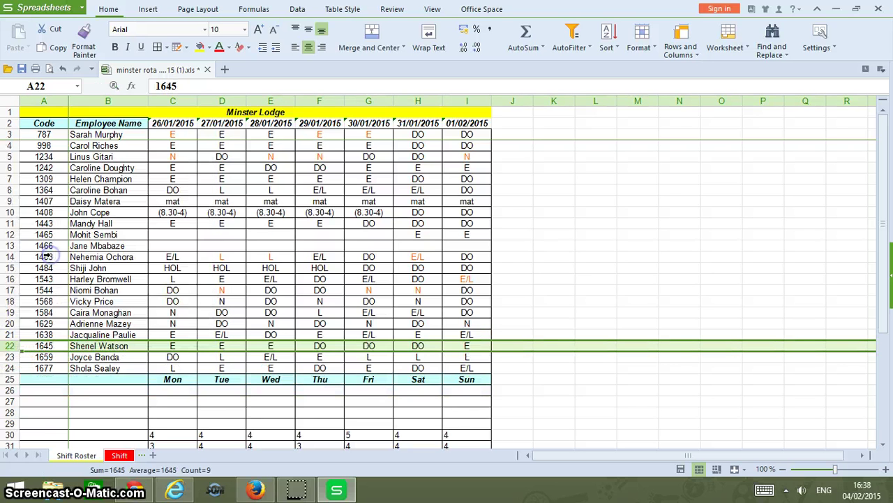
{"action": "left_click", "coordinate": [88, 403]}
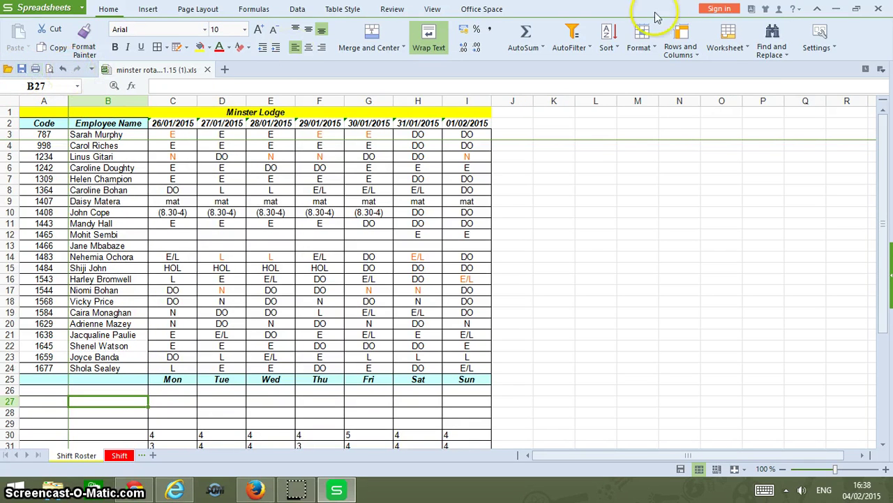
{"action": "left_click", "coordinate": [879, 9]}
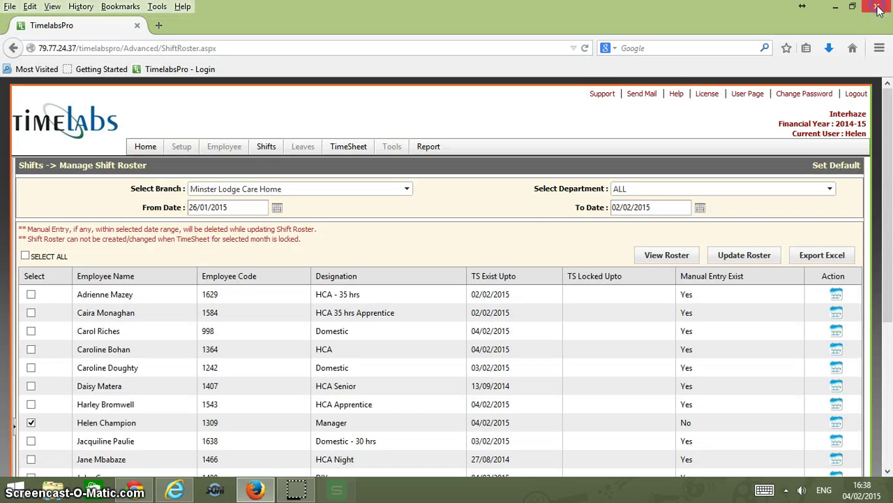
Open the roster update for all employees from 26/01/2015 and choose minster rota shift 26.01.15 (1).xls as the Excel file
{"action": "mouse_move", "coordinate": [266, 148]}
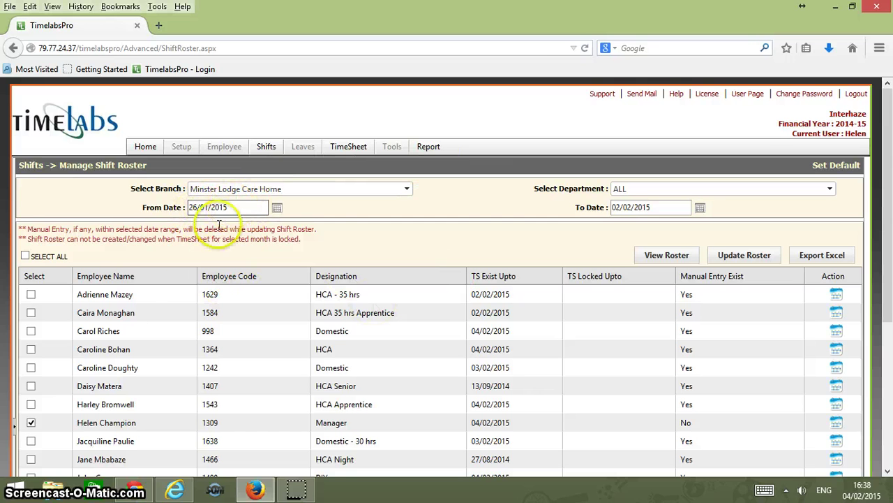
{"action": "left_click", "coordinate": [752, 260]}
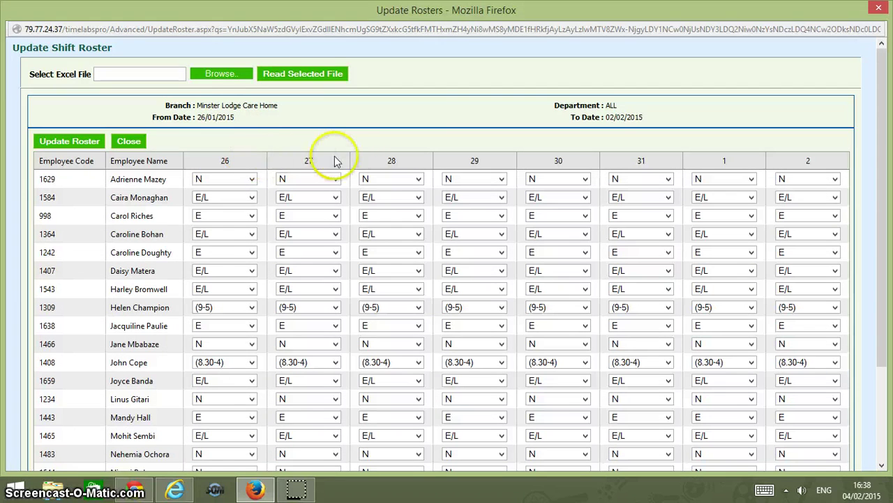
{"action": "left_click", "coordinate": [219, 74]}
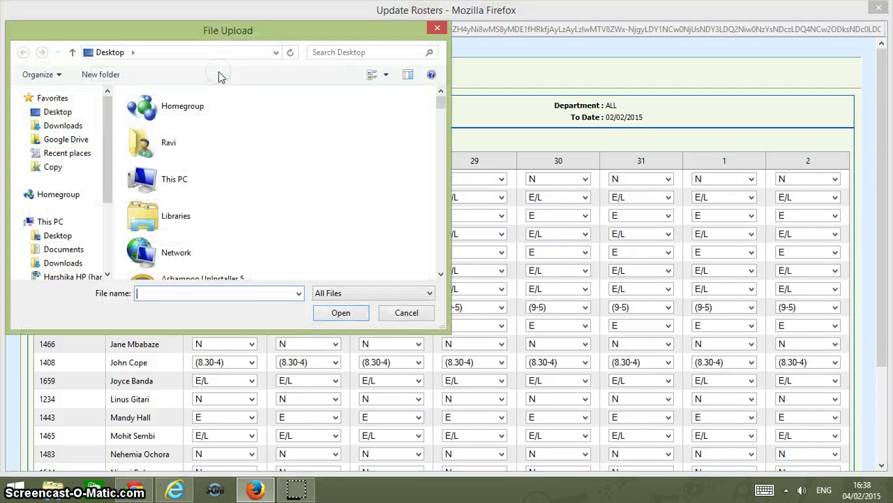
{"action": "type", "text": "min"}
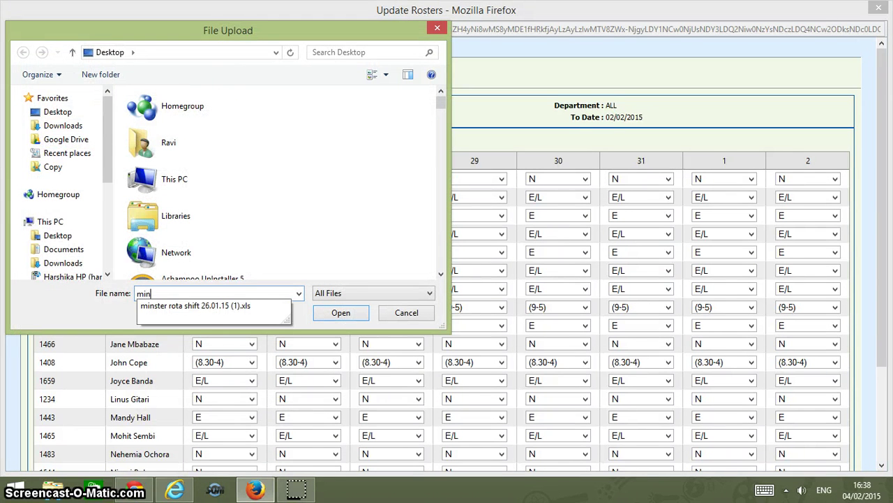
{"action": "left_click", "coordinate": [209, 310]}
{"action": "left_click", "coordinate": [342, 313]}
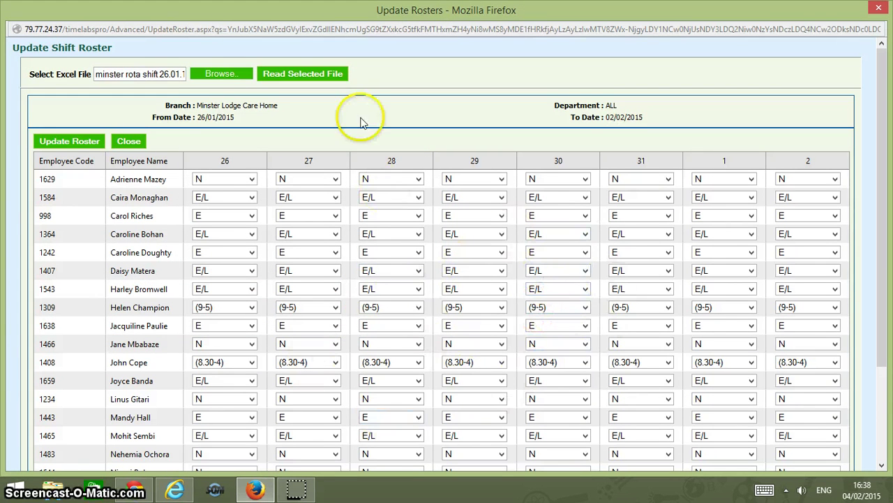
Read the selected rota file into the roster, review the imported shifts for all employees, and close the roster without updating it
{"action": "left_click", "coordinate": [302, 75]}
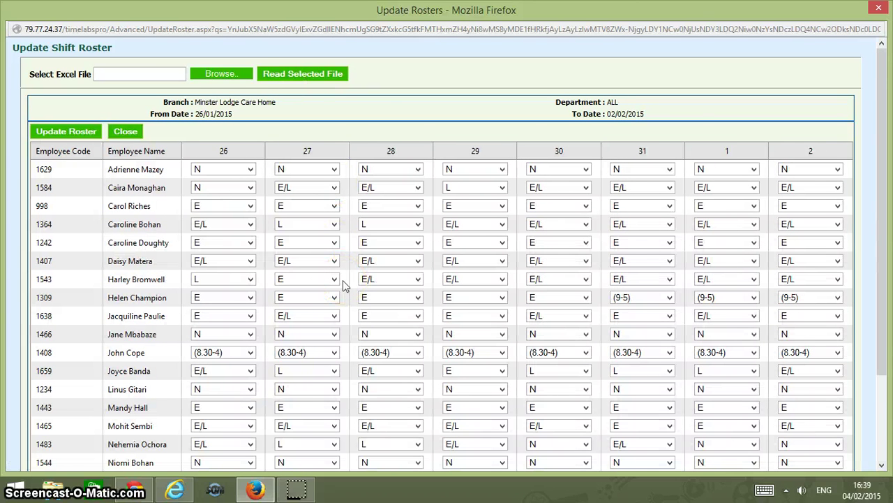
{"action": "scroll", "coordinate": [342, 283], "scroll_direction": "down", "scroll_amount": 3}
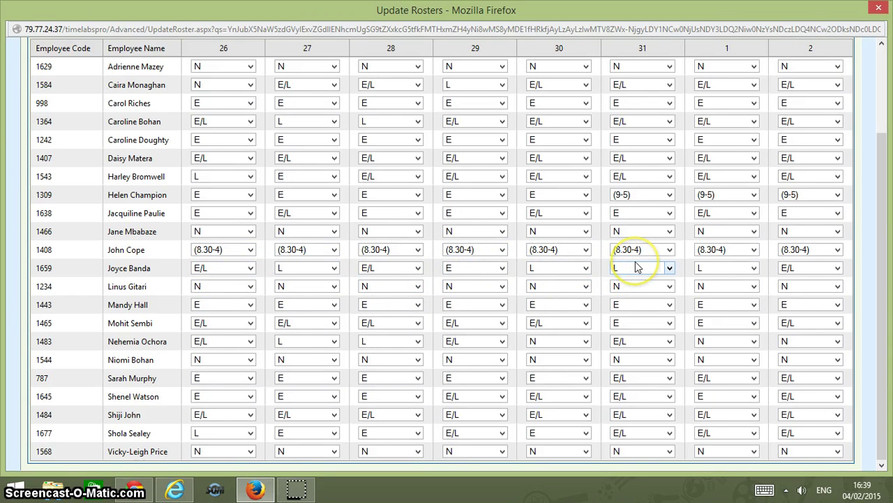
{"action": "scroll", "coordinate": [635, 267], "scroll_direction": "up", "scroll_amount": 3}
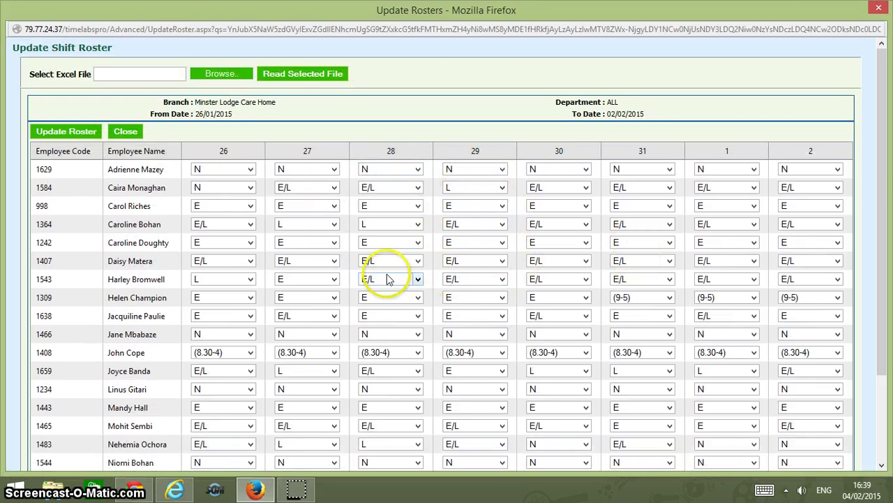
{"action": "left_click", "coordinate": [126, 132]}
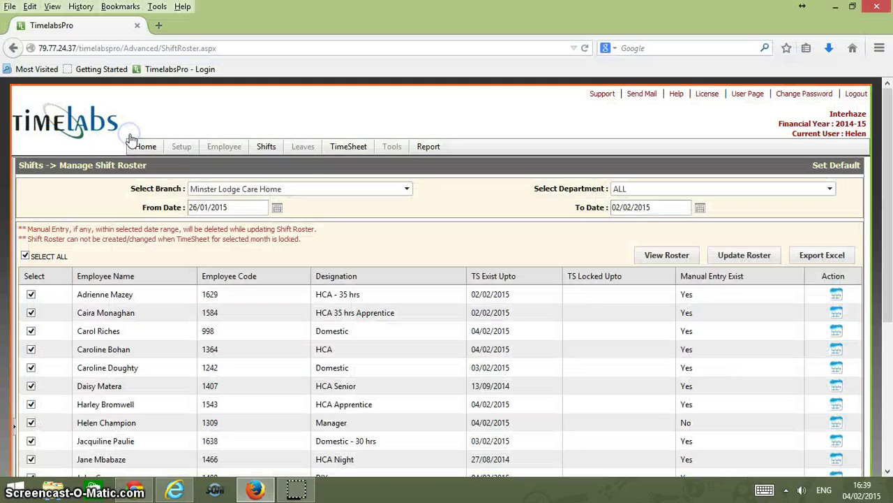
Reopen the roster update for all employees, review the listed shifts, and choose minster rota shift 26.01.15 (1).xls as the Excel file
{"action": "left_click", "coordinate": [745, 257]}
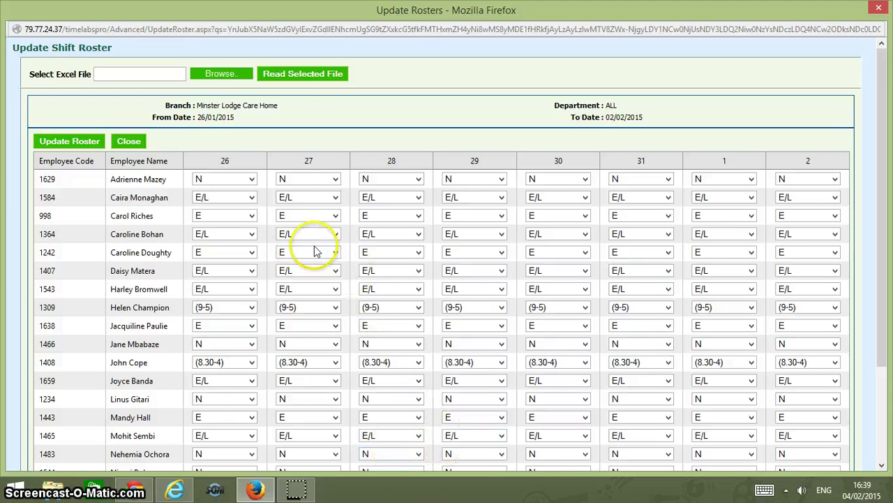
{"action": "scroll", "coordinate": [395, 349], "scroll_direction": "down", "scroll_amount": 3}
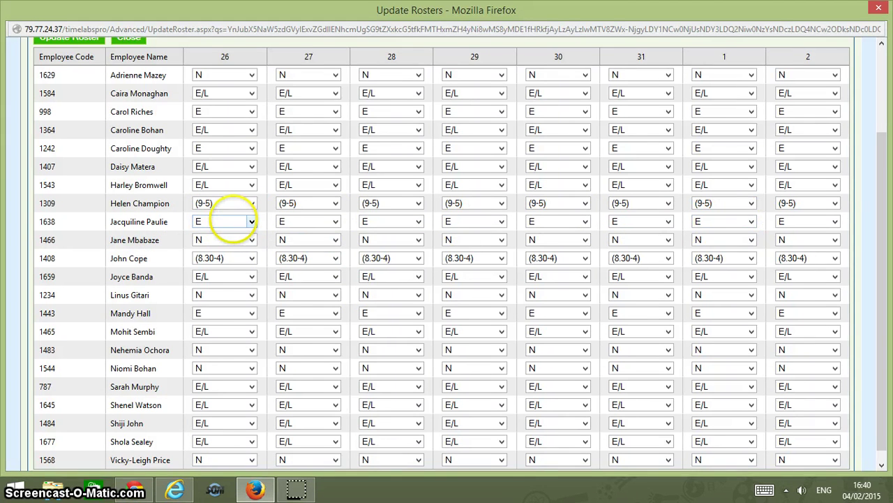
{"action": "scroll", "coordinate": [232, 213], "scroll_direction": "up", "scroll_amount": 2}
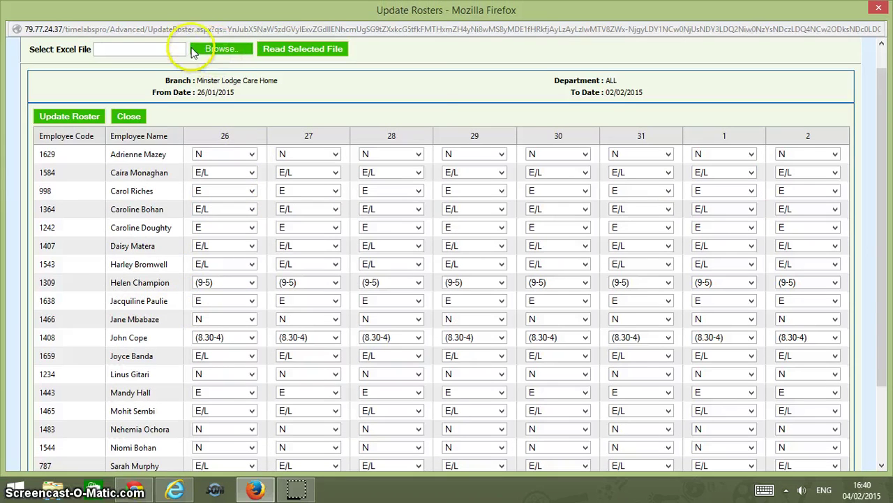
{"action": "left_click", "coordinate": [219, 49]}
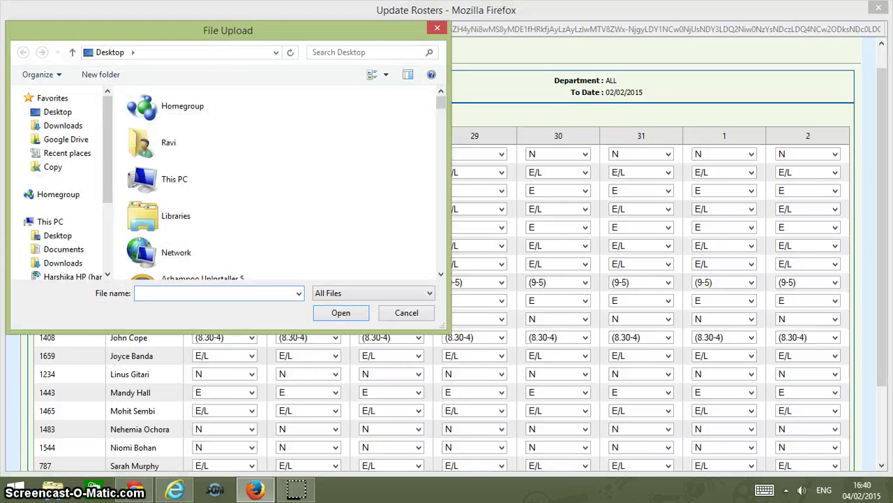
{"action": "type", "text": "min"}
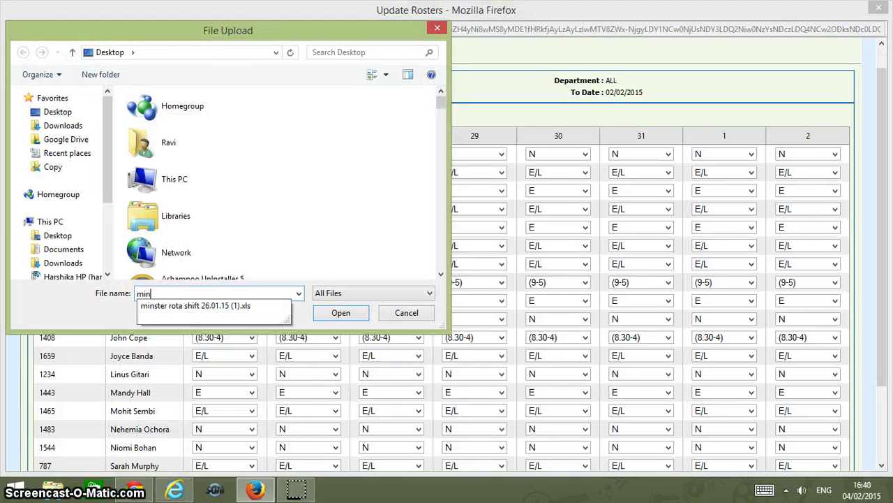
{"action": "left_click", "coordinate": [227, 307]}
{"action": "left_click", "coordinate": [339, 312]}
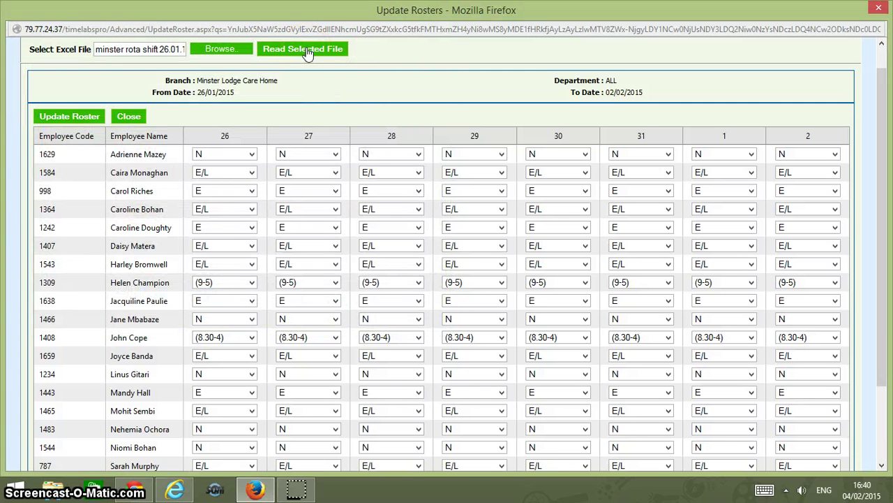
Read the selected rota file and update the shift roster with the imported shifts
{"action": "left_click", "coordinate": [308, 50]}
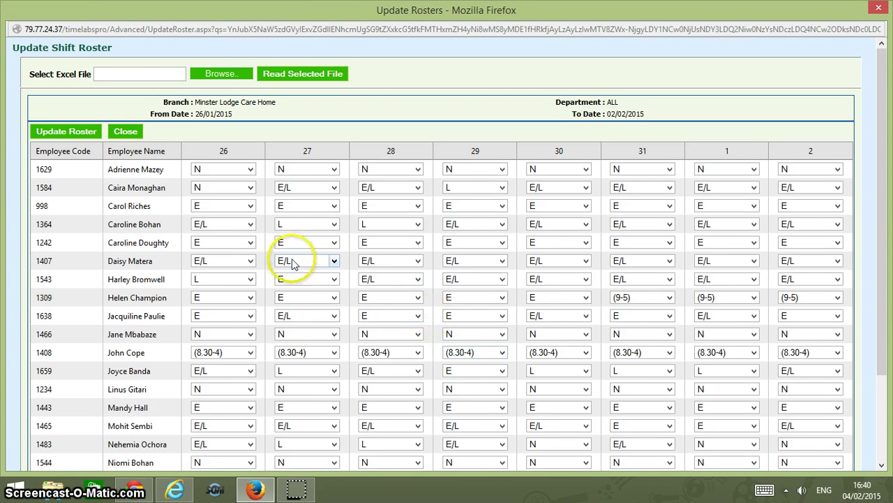
{"action": "left_click", "coordinate": [71, 136]}
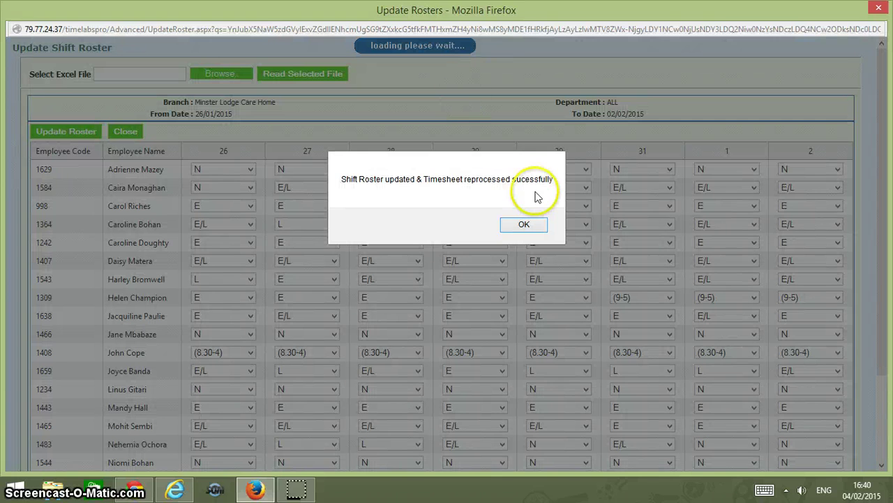
{"action": "left_click", "coordinate": [534, 224]}
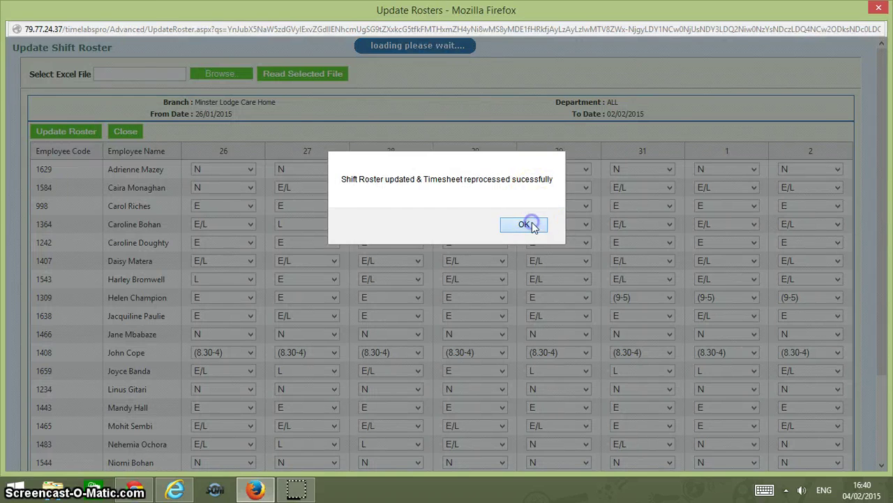